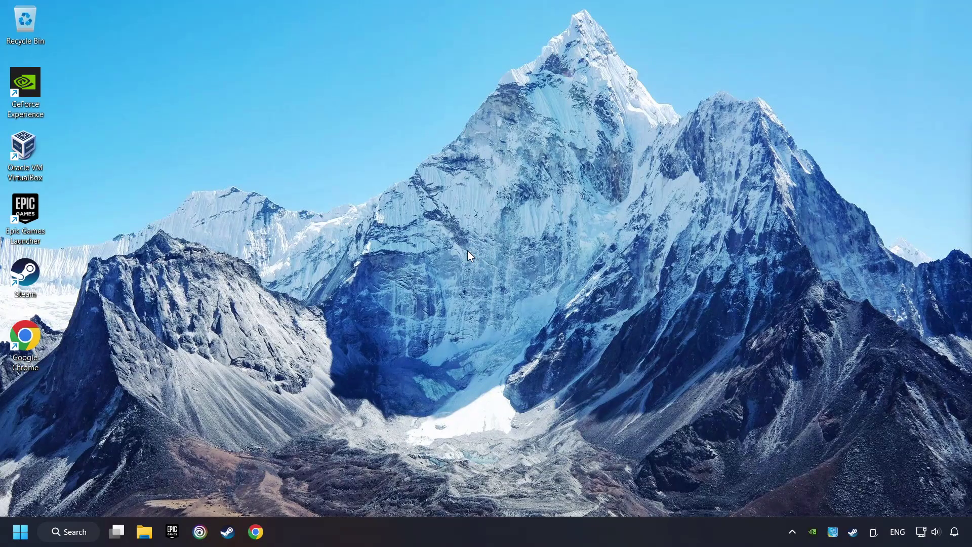
Search Windows for 'device manager' and launch Device Manager from the best match.
click(71, 532)
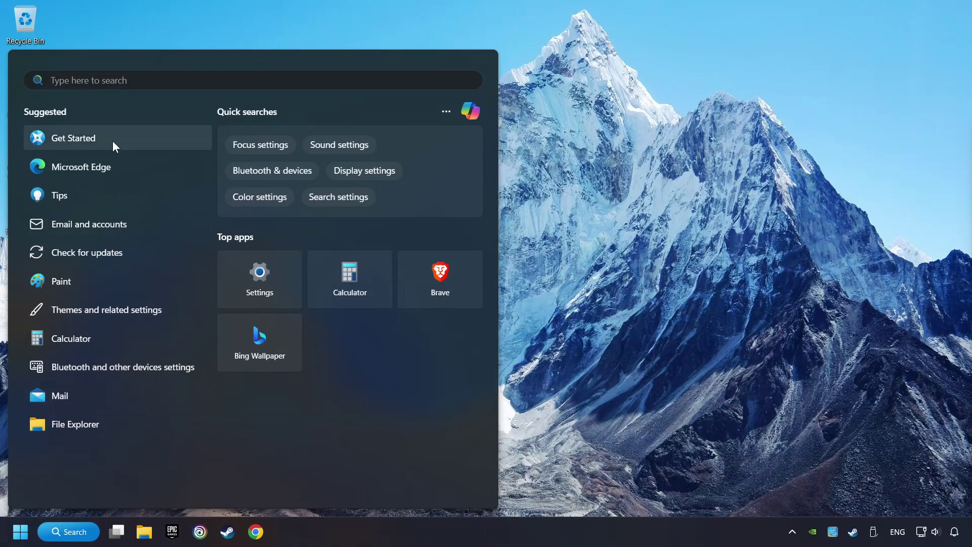
text(device )
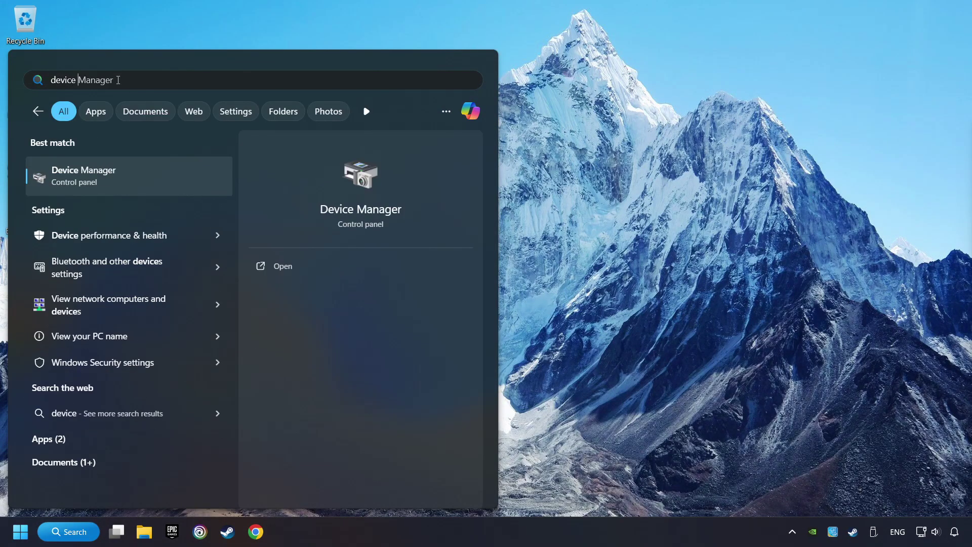
text(manager)
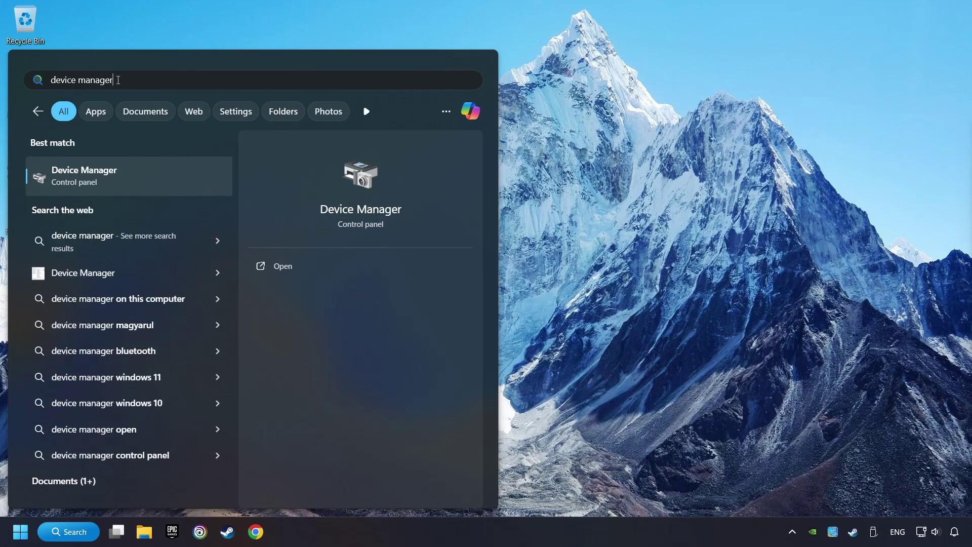
click(189, 175)
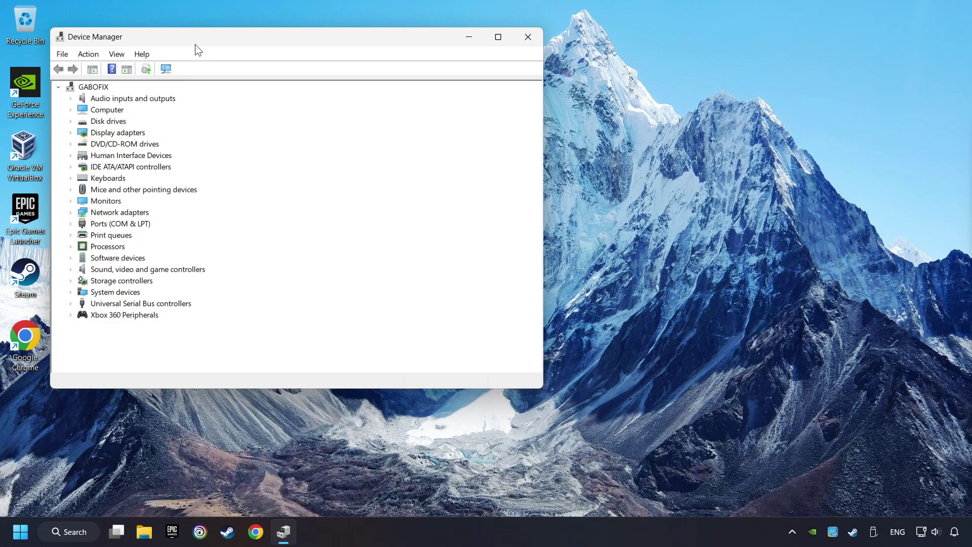
Center the Device Manager window and expand Xbox 360 Peripherals to select the Xbox 360 Controller for Windows.
drag(195, 45, 369, 98)
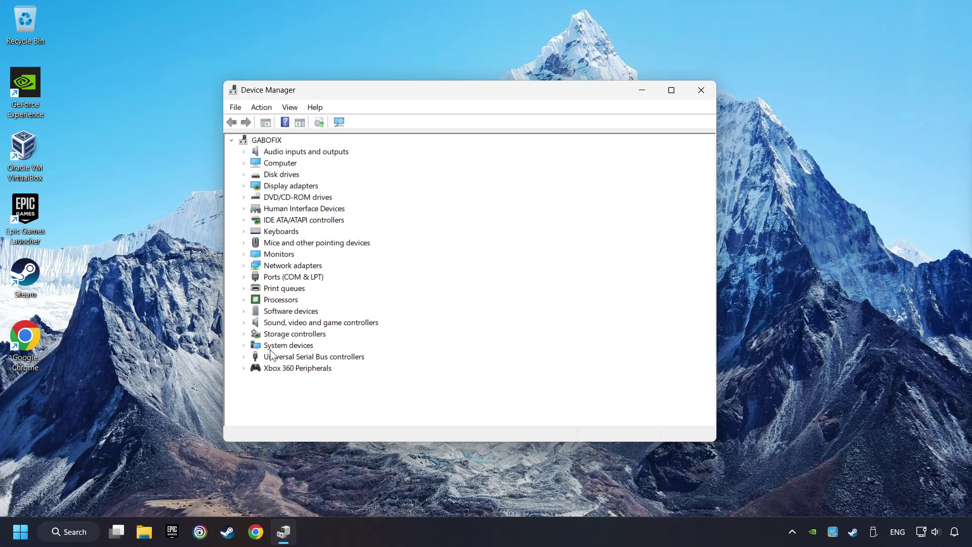
click(278, 369)
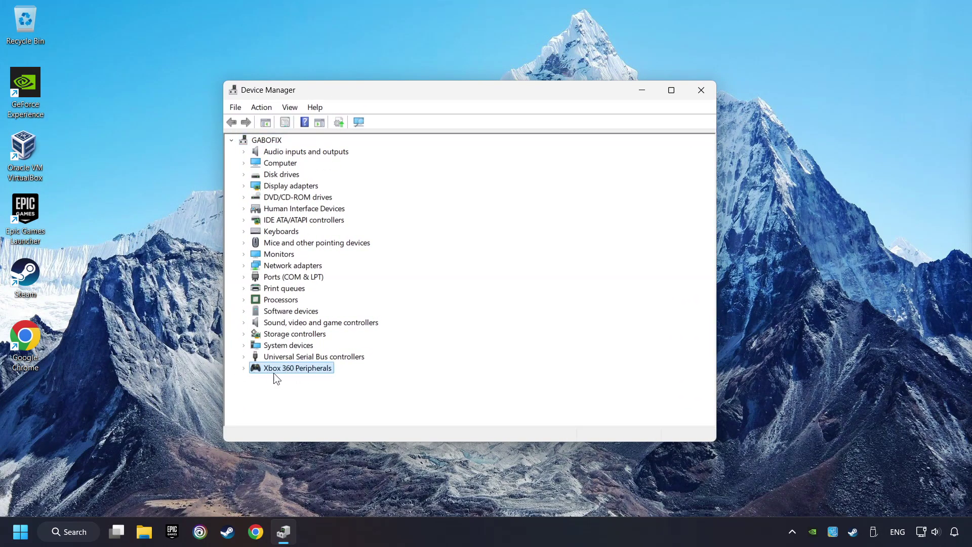
click(244, 369)
click(285, 380)
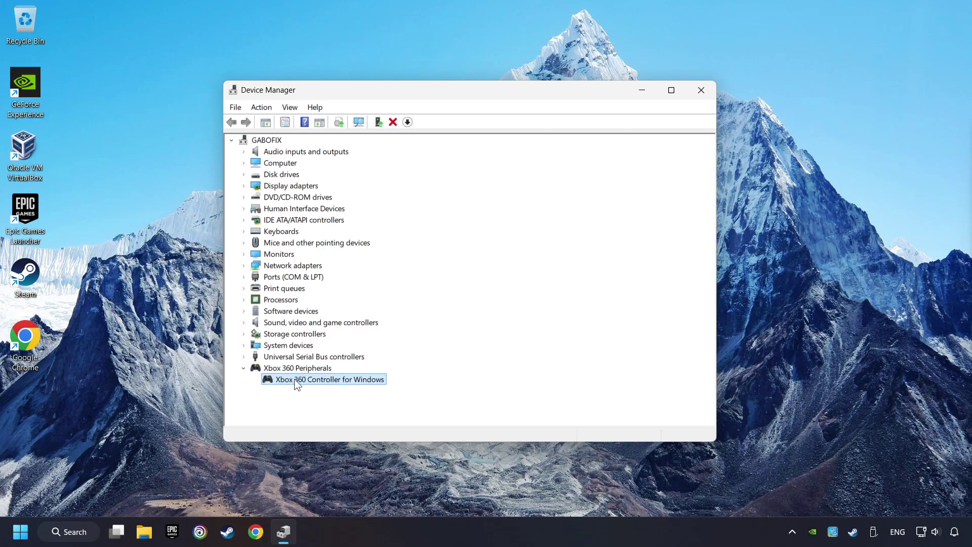
Disable the Xbox 360 Controller for Windows, confirming and declining the restart prompt.
right_click(342, 382)
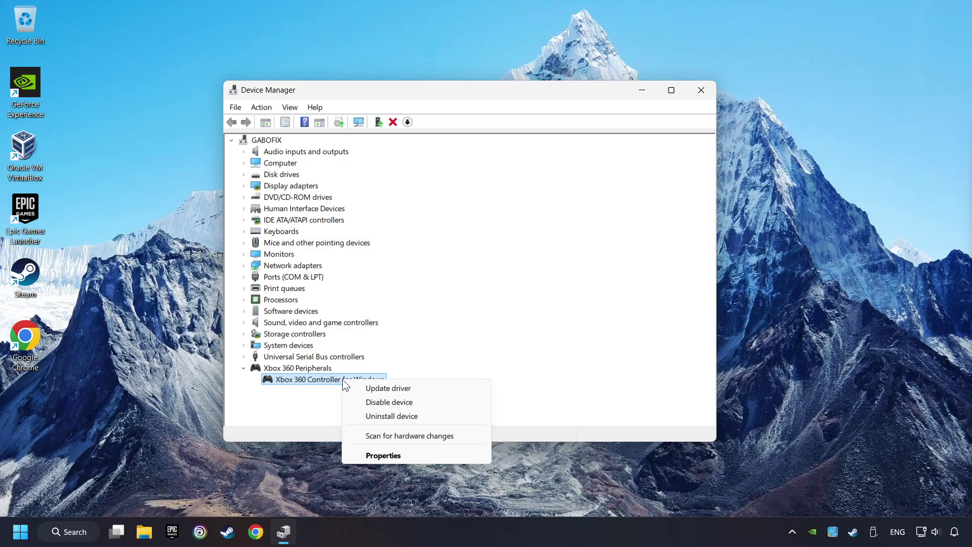
click(413, 403)
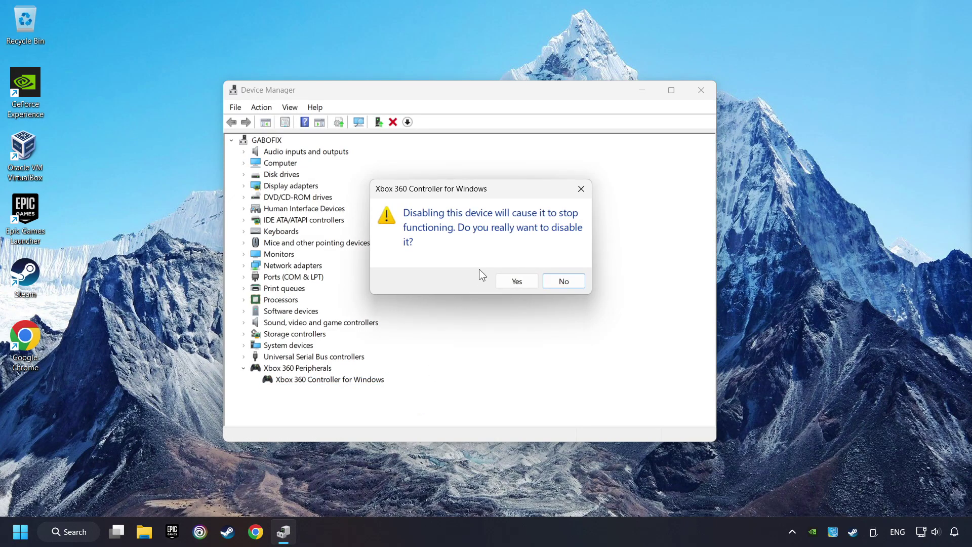
click(517, 281)
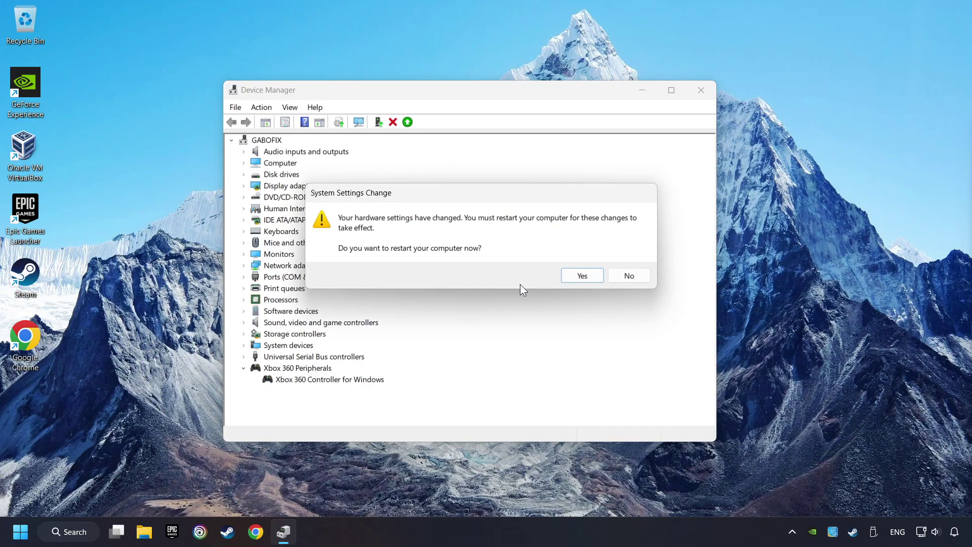
click(583, 276)
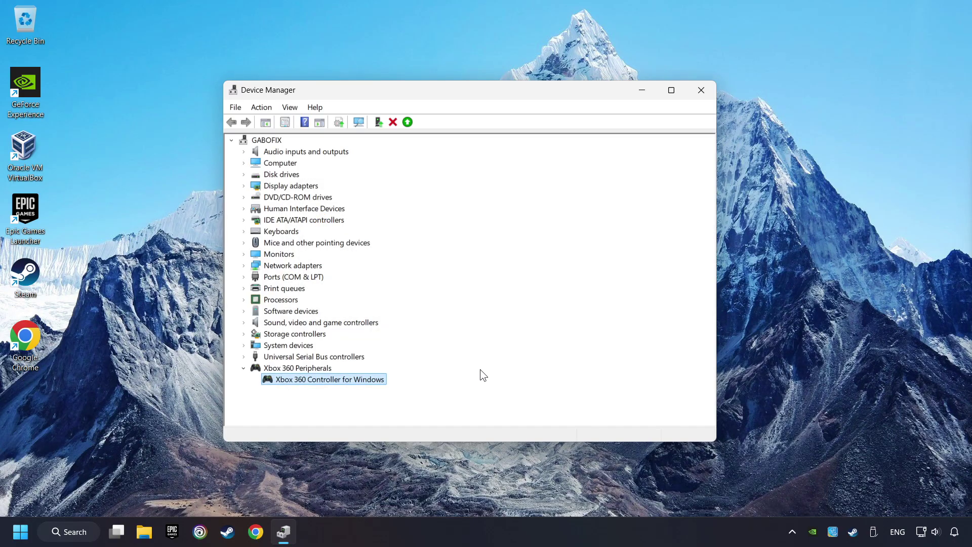
Re-enable the Xbox 360 Controller for Windows from its context menu.
right_click(345, 379)
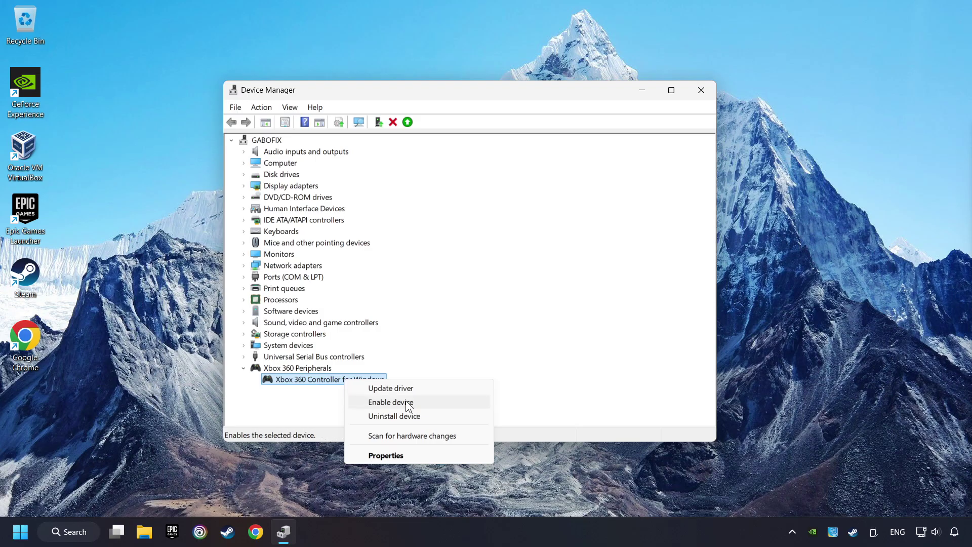
click(439, 401)
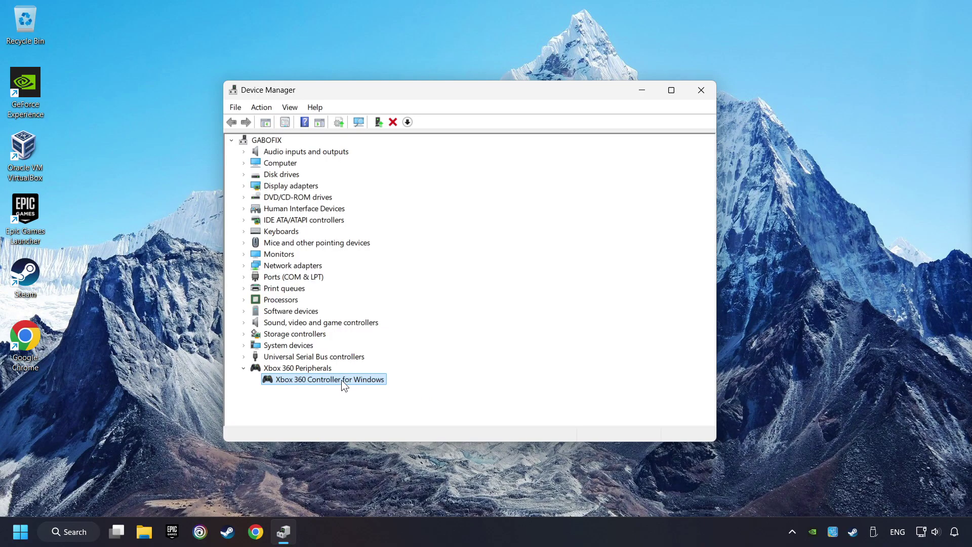
Update the controller's driver by picking the first compatible Xbox 360 Controller for Windows driver from the list.
right_click(343, 382)
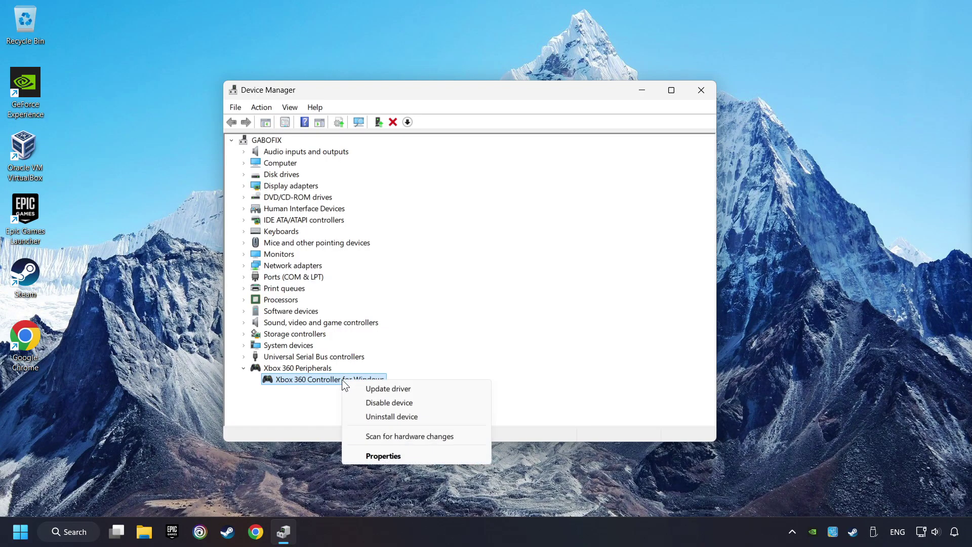
click(423, 388)
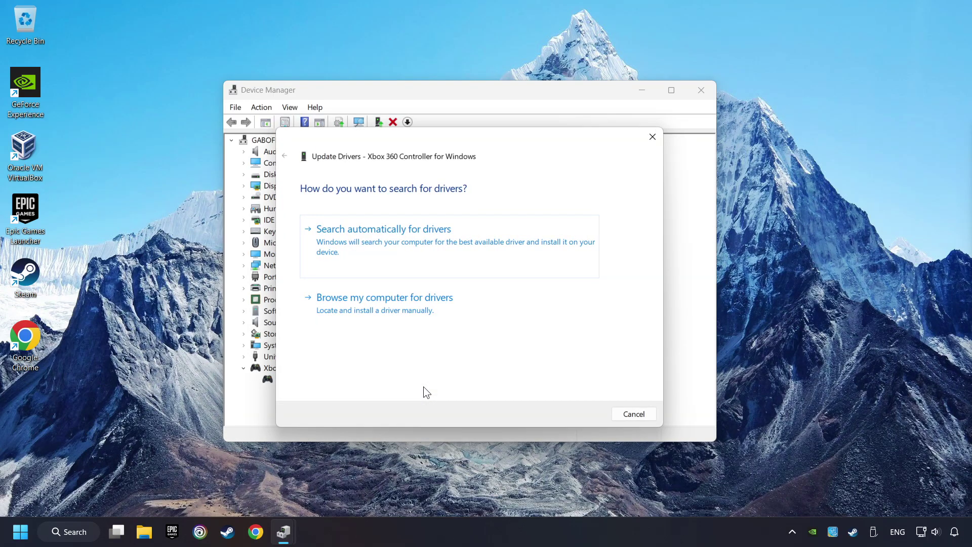
click(460, 313)
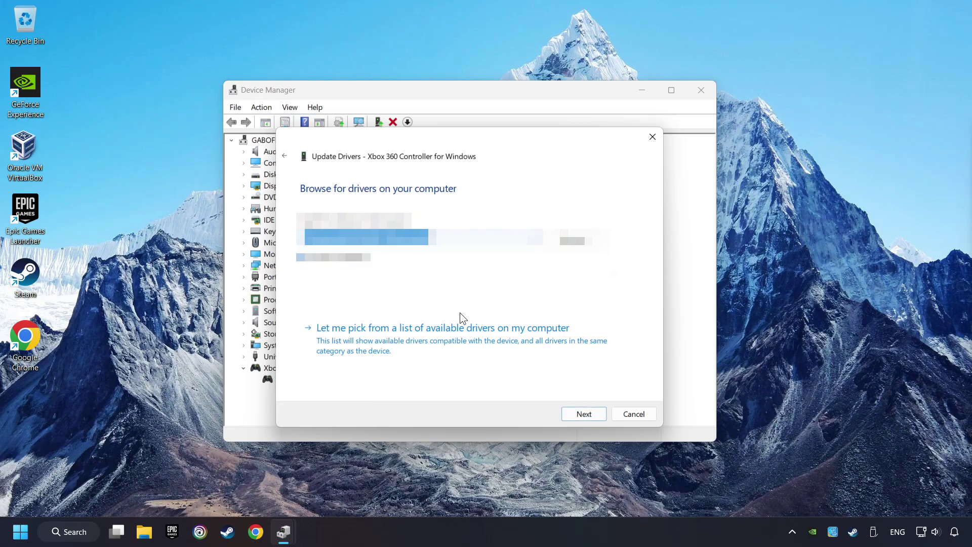
click(420, 345)
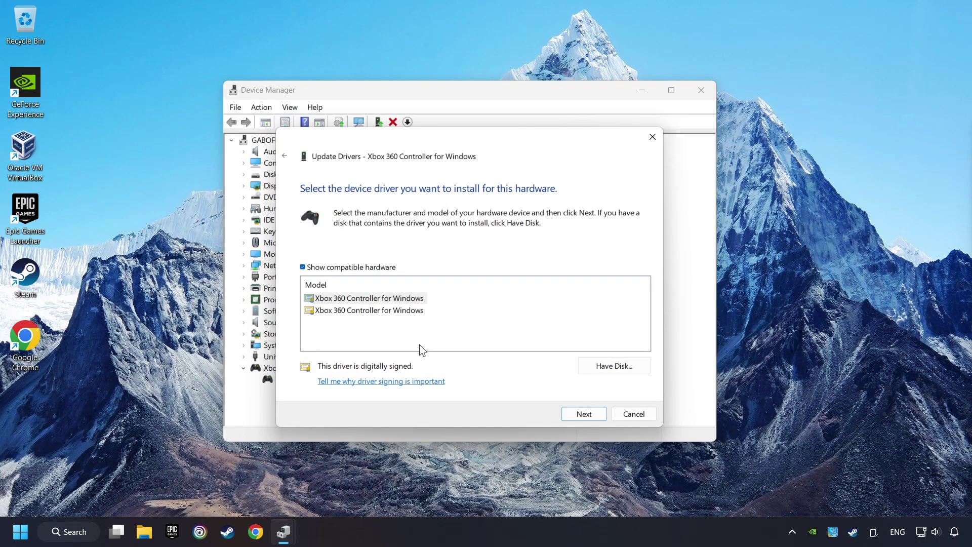
click(357, 299)
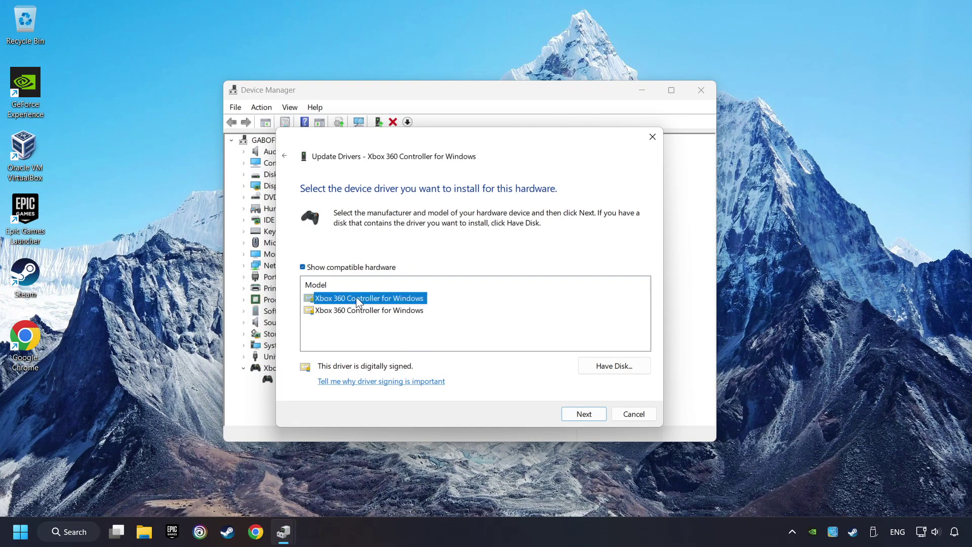
click(579, 418)
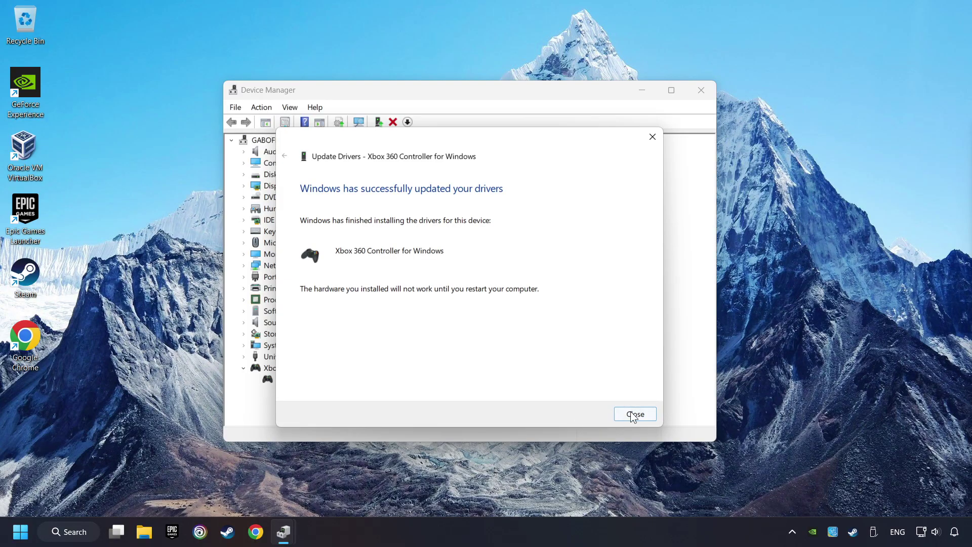
click(636, 414)
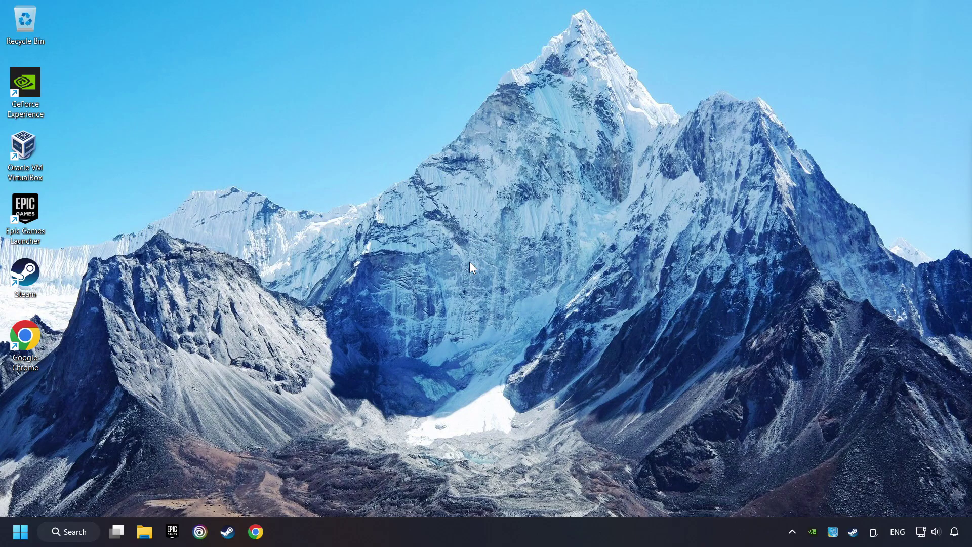
Search Windows for 'device manager' and open Device Manager from the results.
click(67, 532)
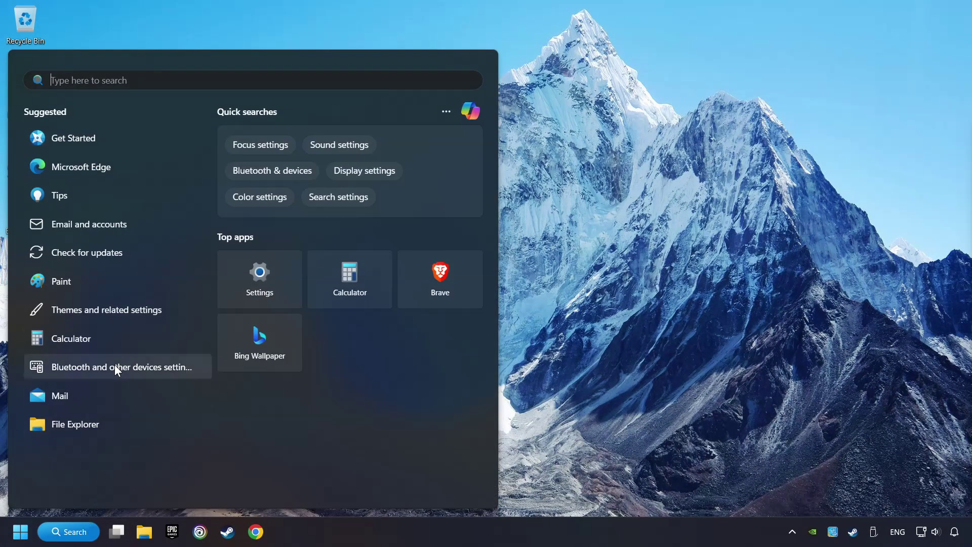
text(devic)
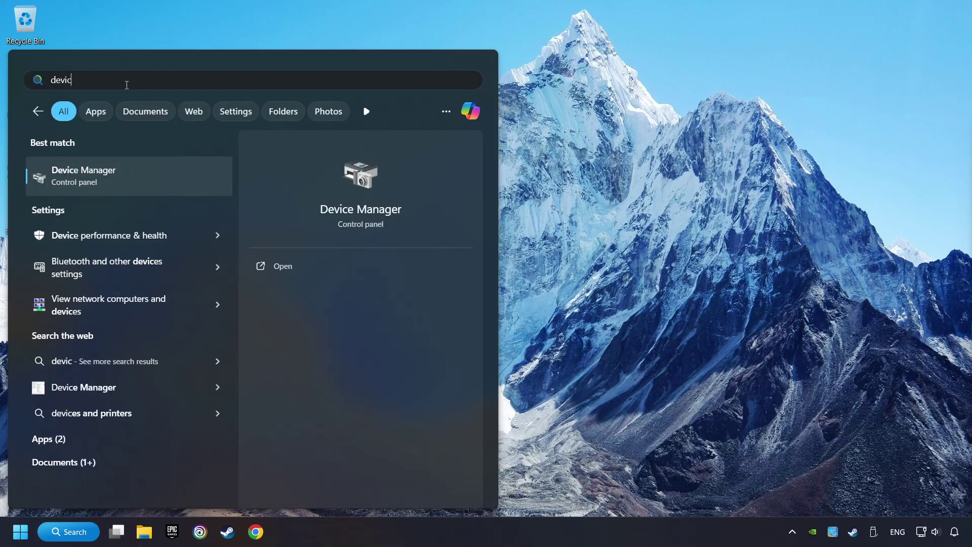
text(e manager)
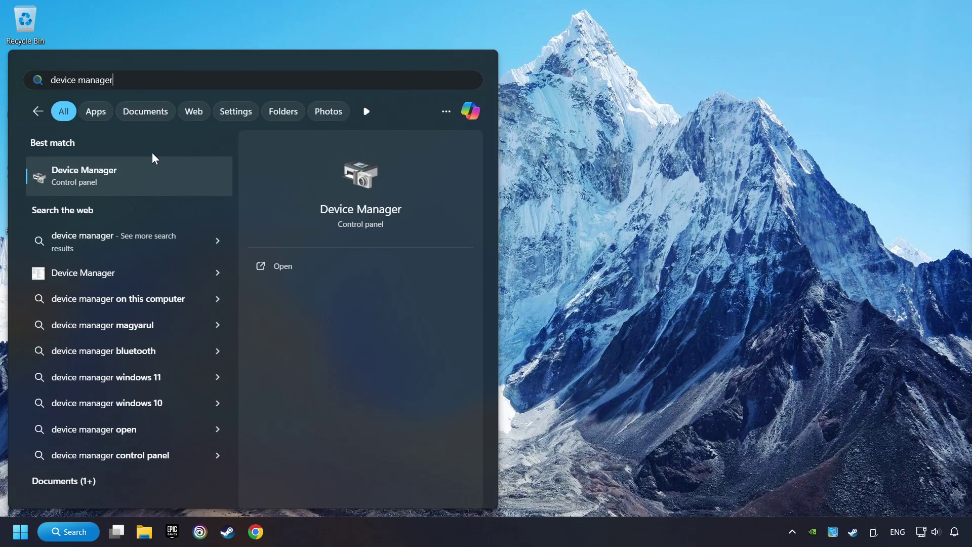
click(211, 185)
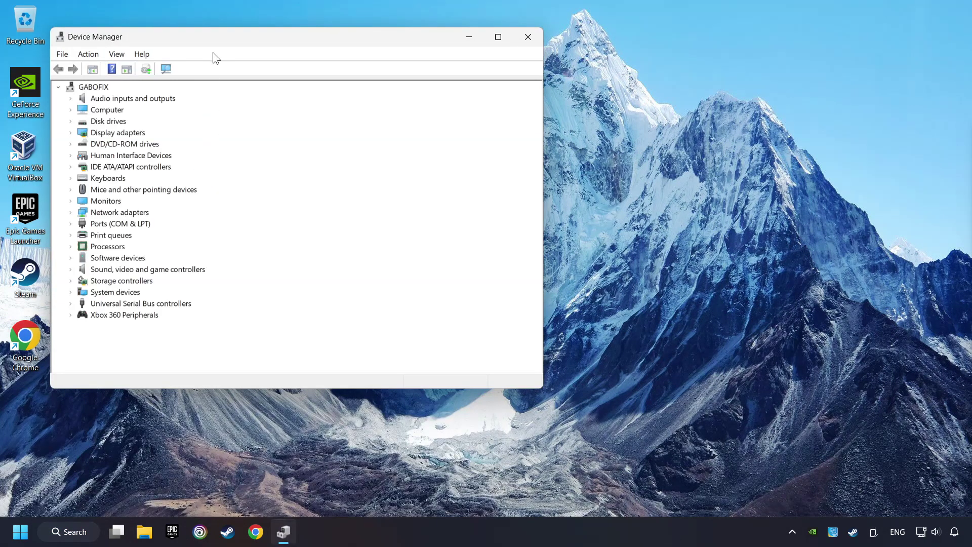
Expand Universal Serial Bus controllers and bring up the context menu of the first Generic USB Hub.
drag(296, 67, 398, 105)
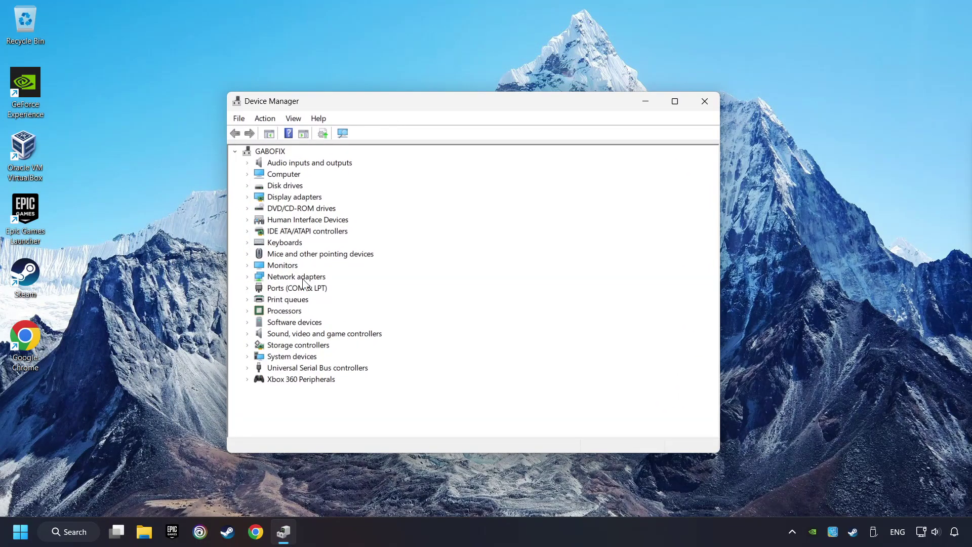
click(260, 369)
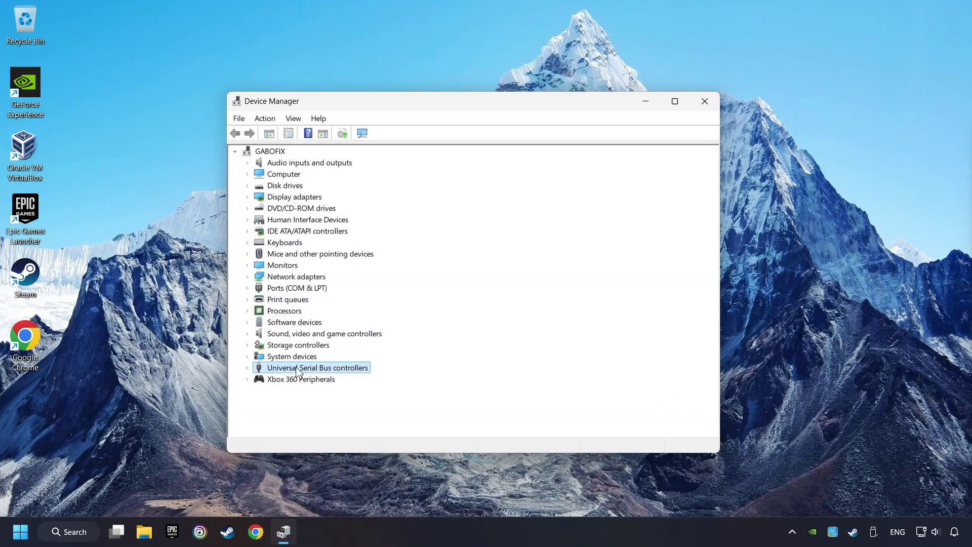
click(247, 368)
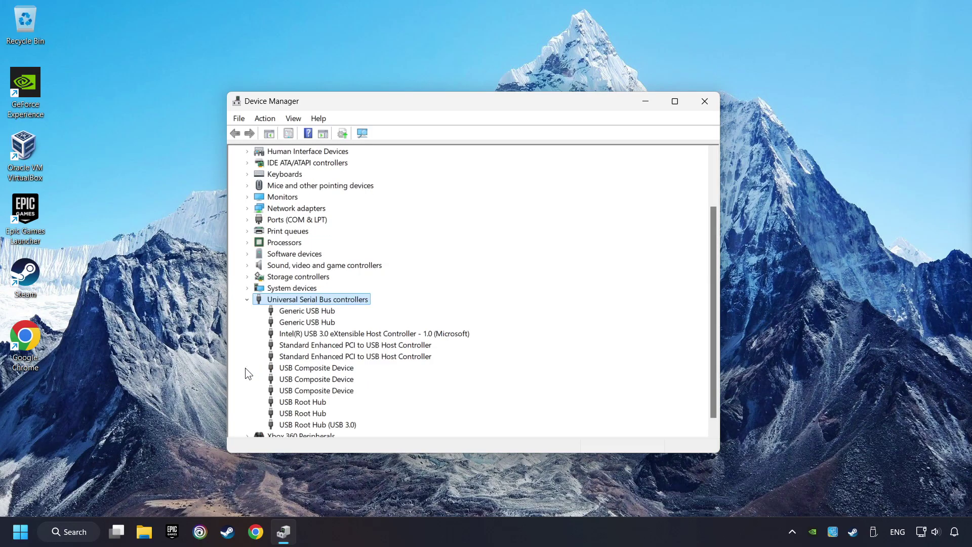
scroll(263, 344, down, 1)
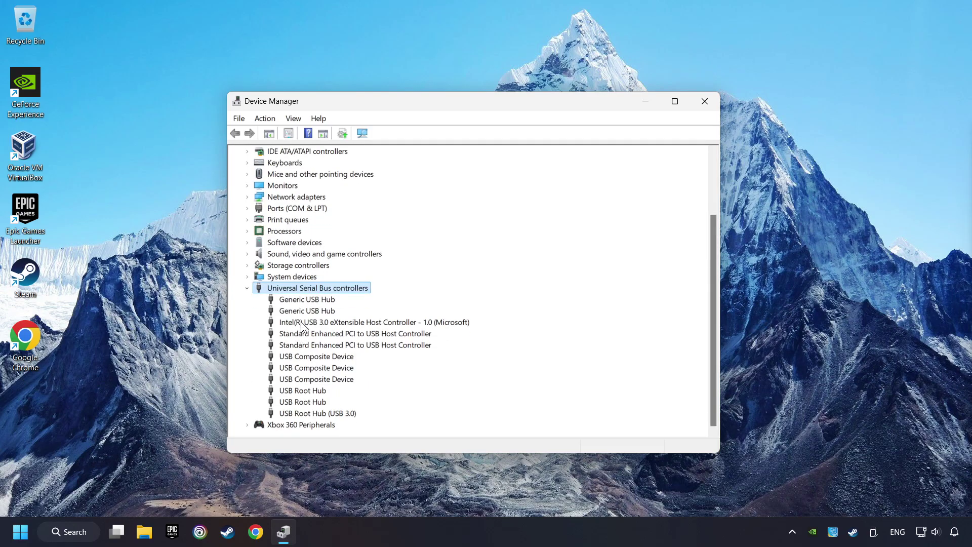
click(262, 303)
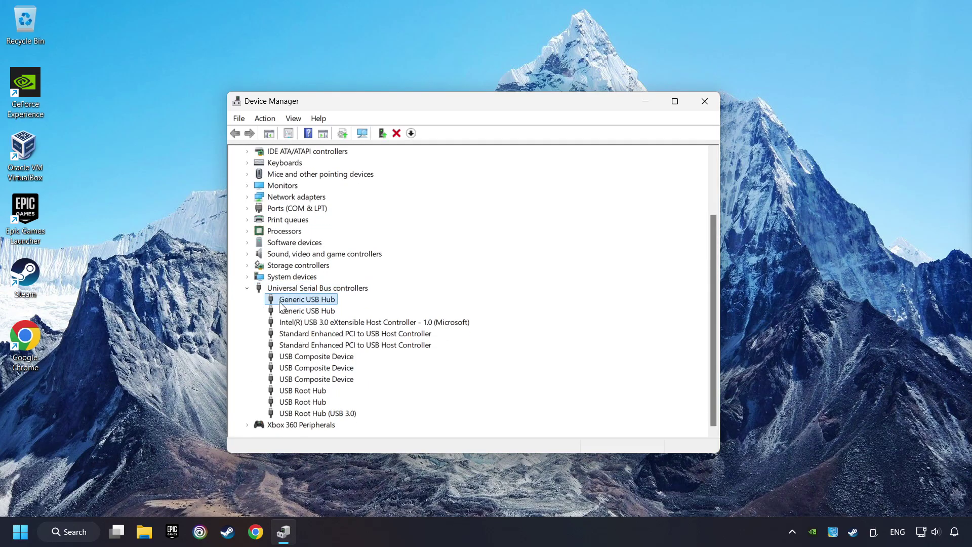
right_click(336, 299)
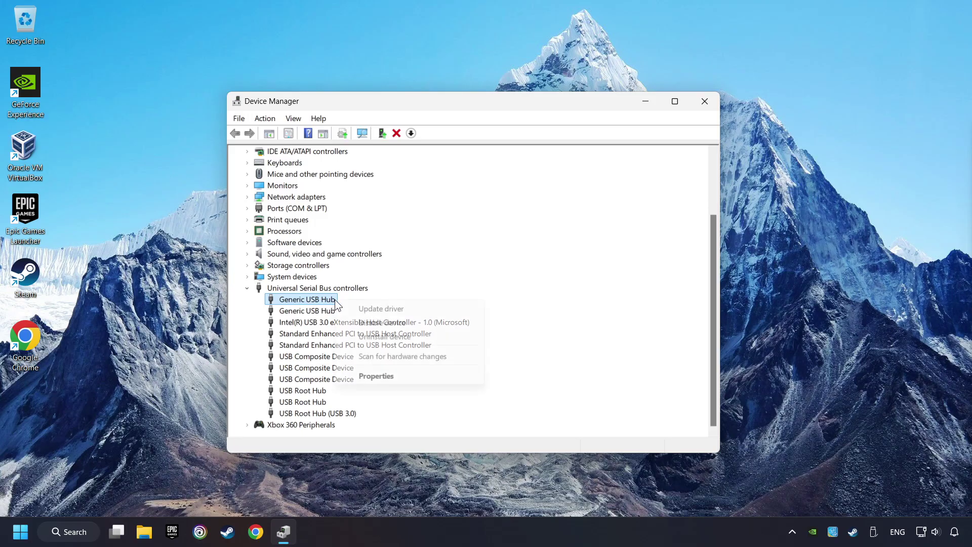
Check the Generic USB Hub's Power Management tab in Properties, then close it and Device Manager.
click(390, 377)
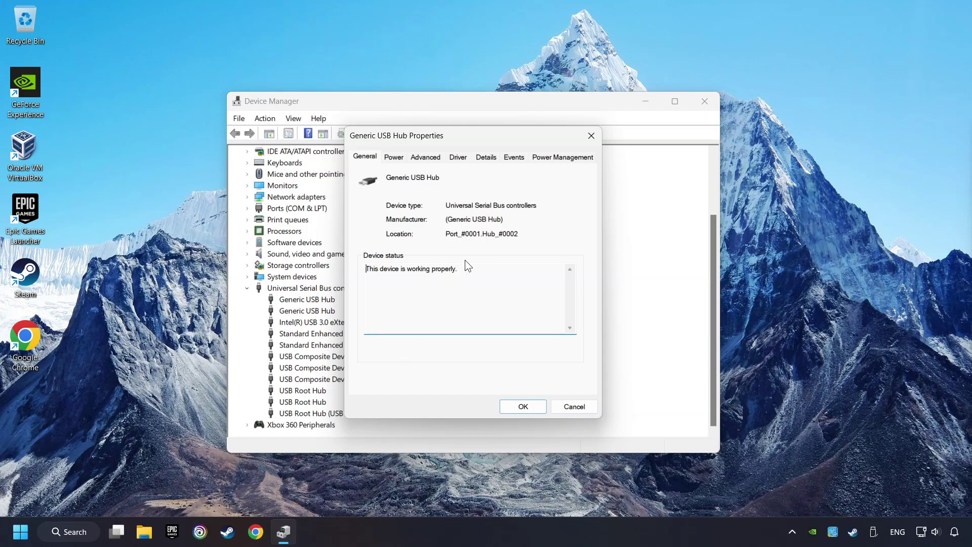
click(571, 161)
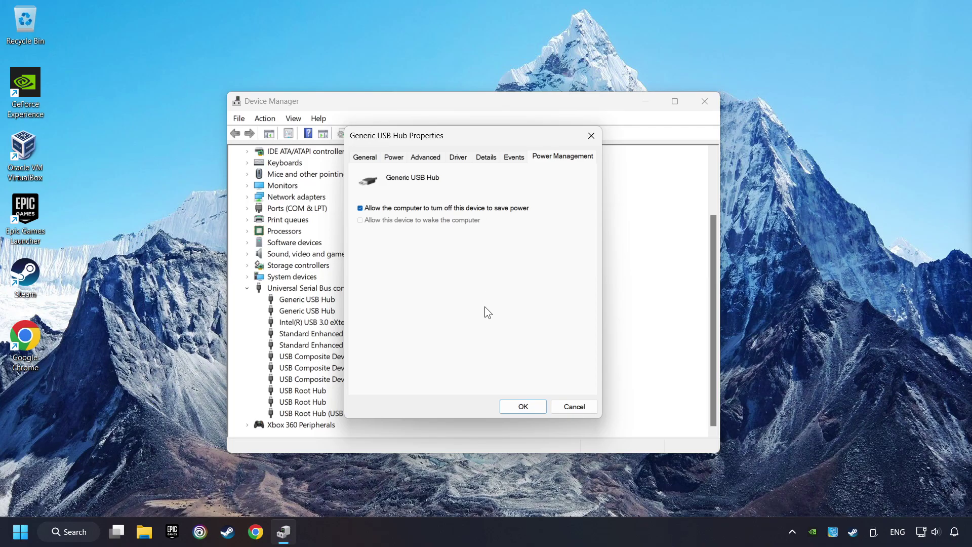
click(528, 409)
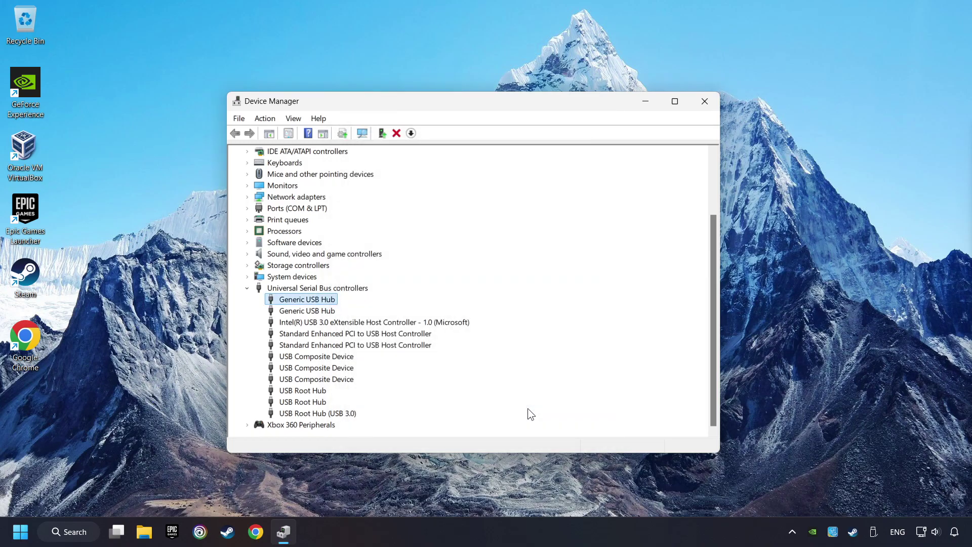
click(705, 104)
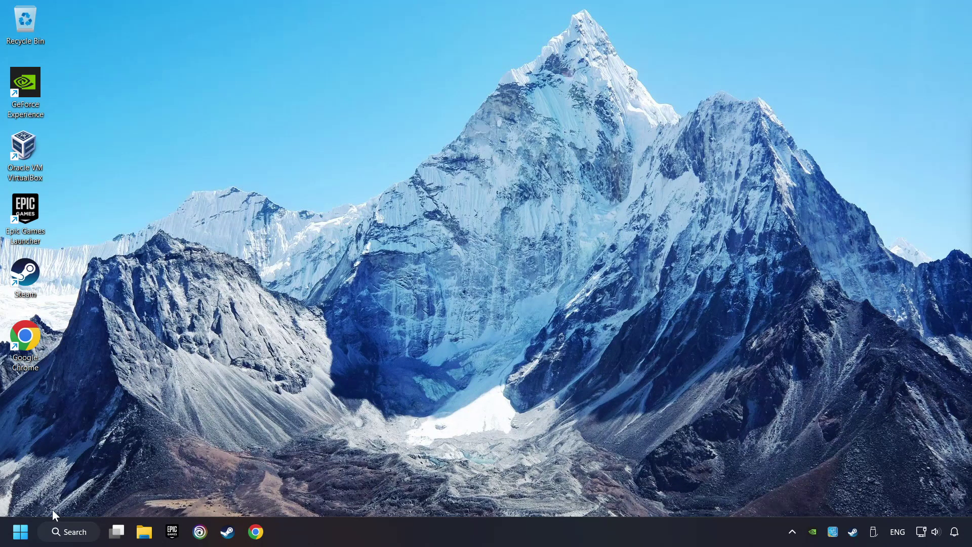
Search Windows for 'controllers' to find Set up USB game controllers.
click(71, 532)
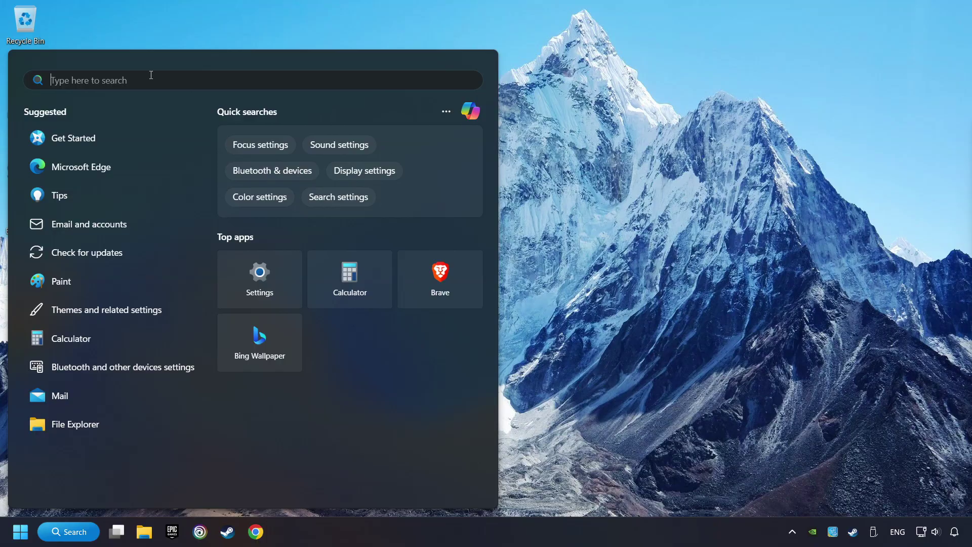
text(controllers)
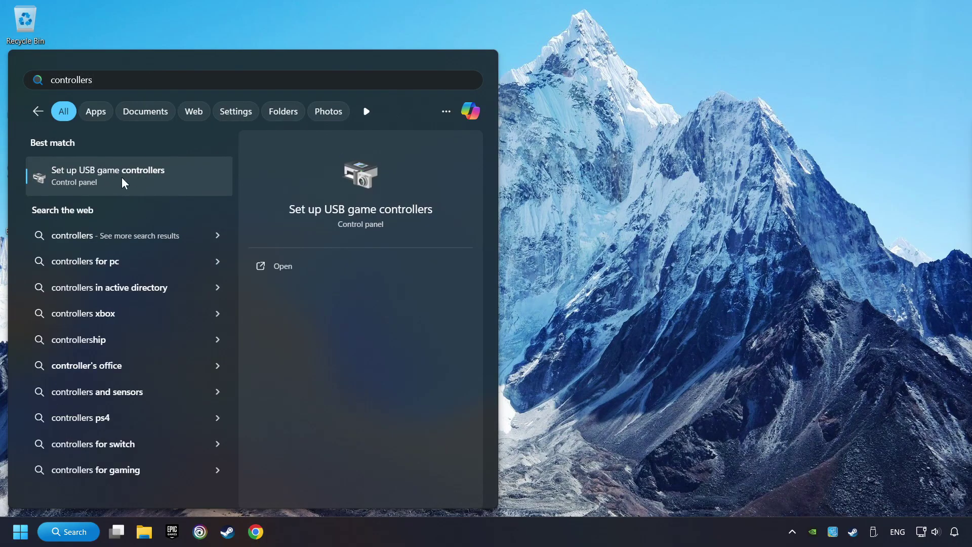
Open Set up USB game controllers and reset the XBOX 360 controller's calibration to default in its Settings tab.
click(196, 180)
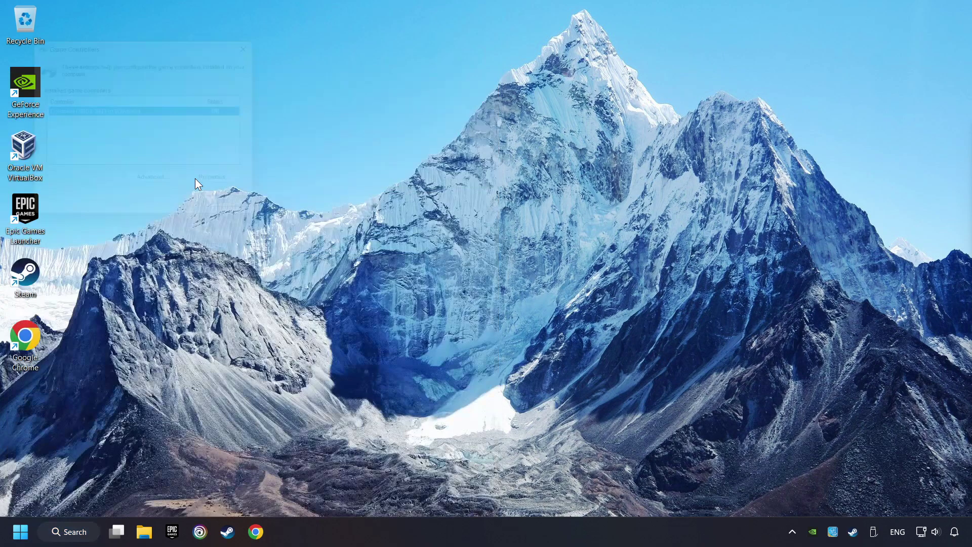
drag(150, 44, 479, 180)
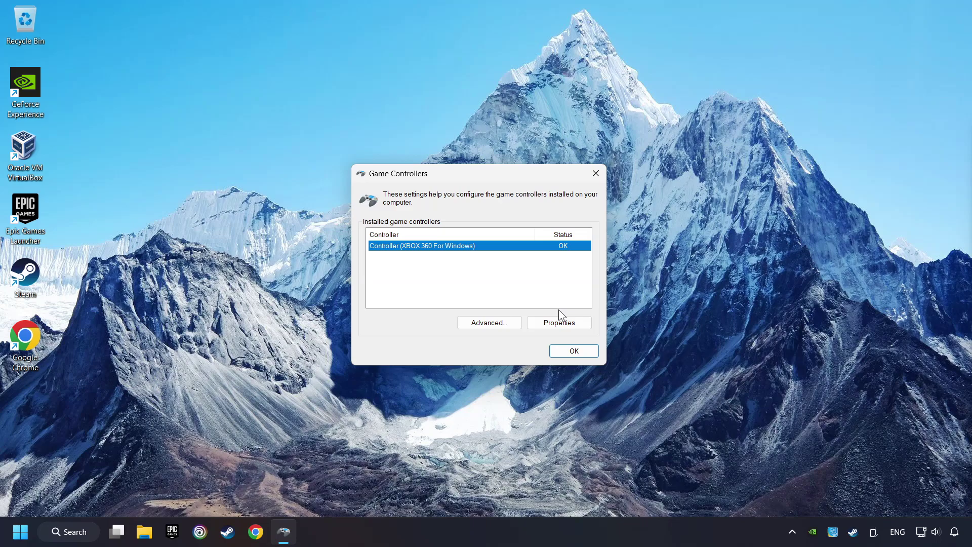
click(561, 326)
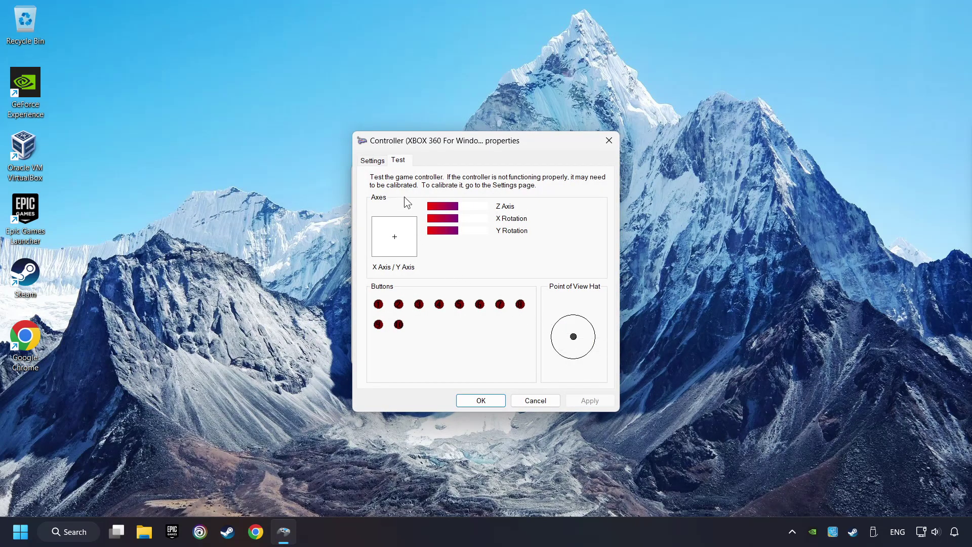
click(372, 161)
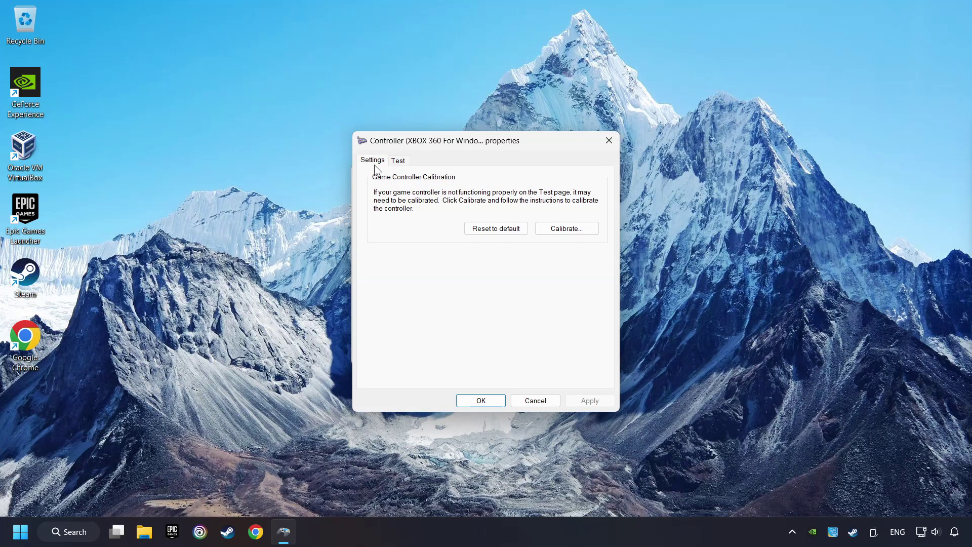
click(496, 234)
Run the calibration wizard through every axis step to Finish, then apply and close the controller properties.
click(586, 233)
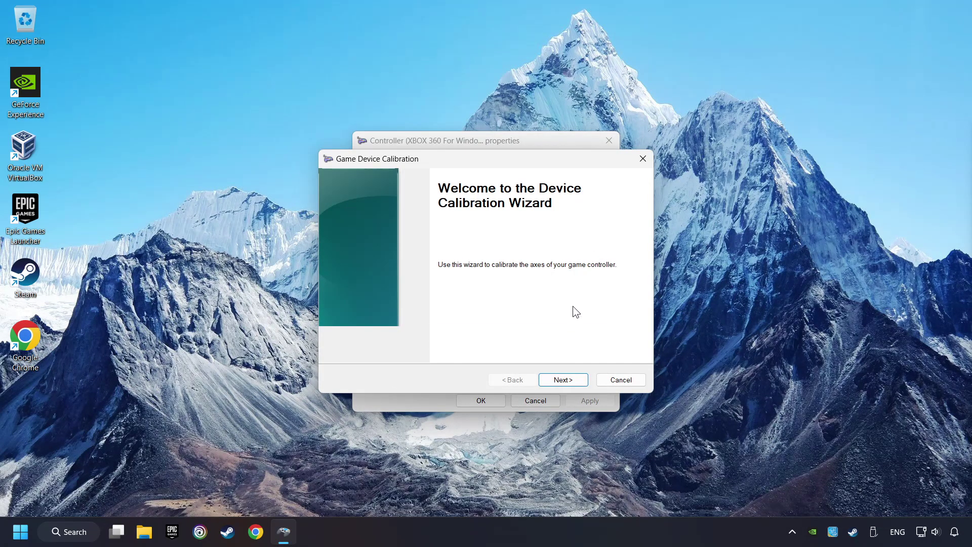
click(563, 380)
click(564, 380)
click(563, 380)
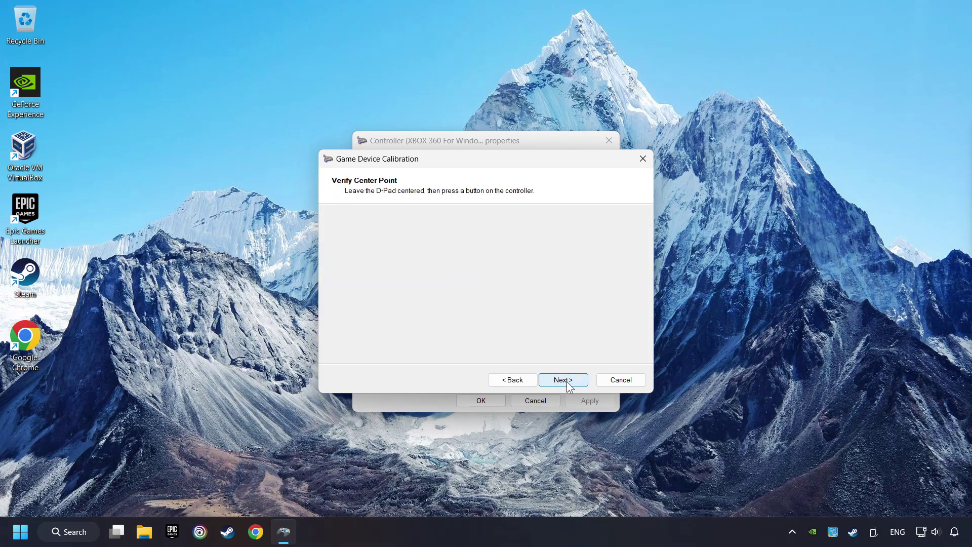
click(564, 380)
click(563, 380)
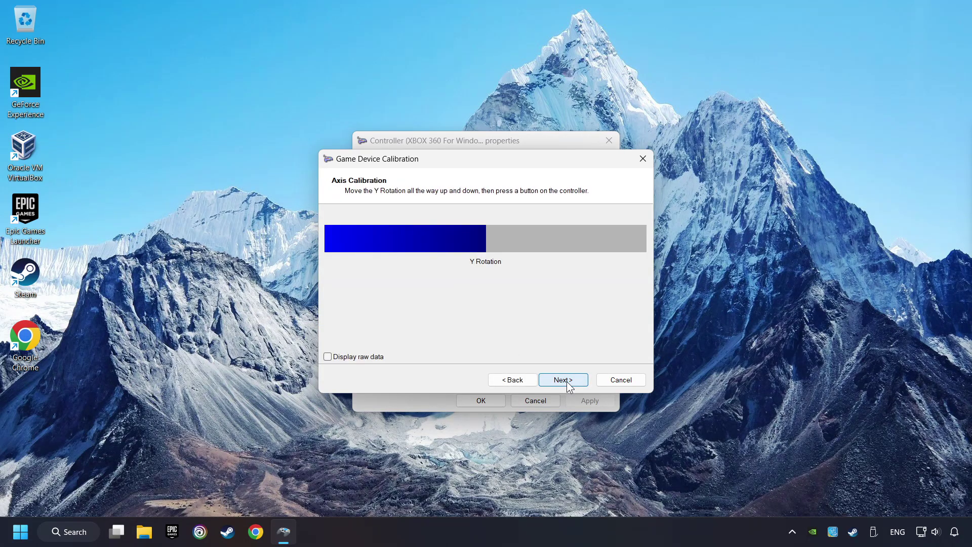
click(564, 380)
click(563, 380)
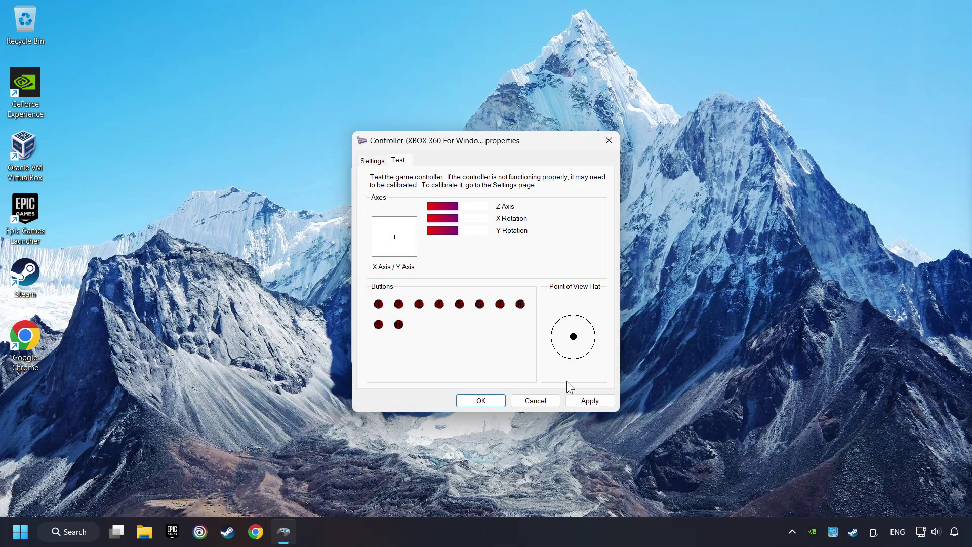
click(597, 405)
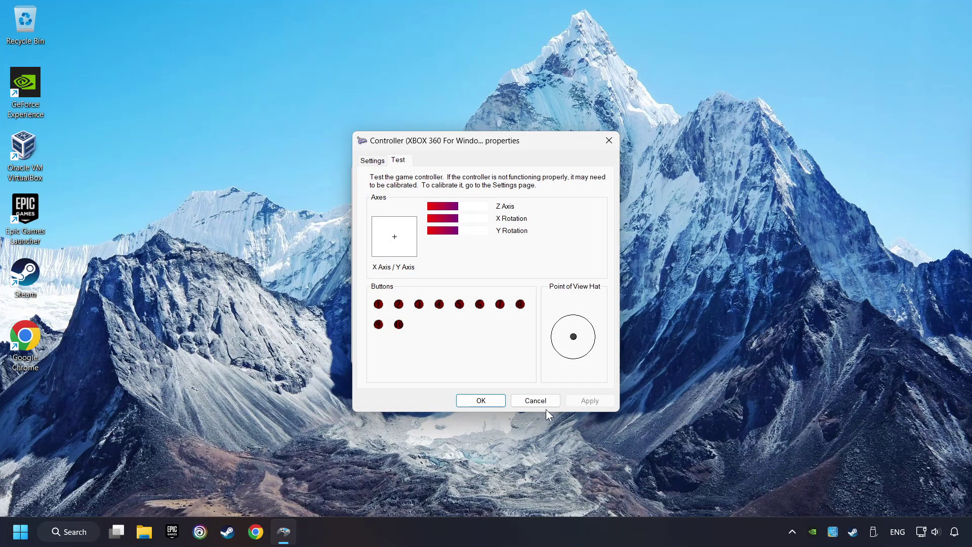
click(480, 401)
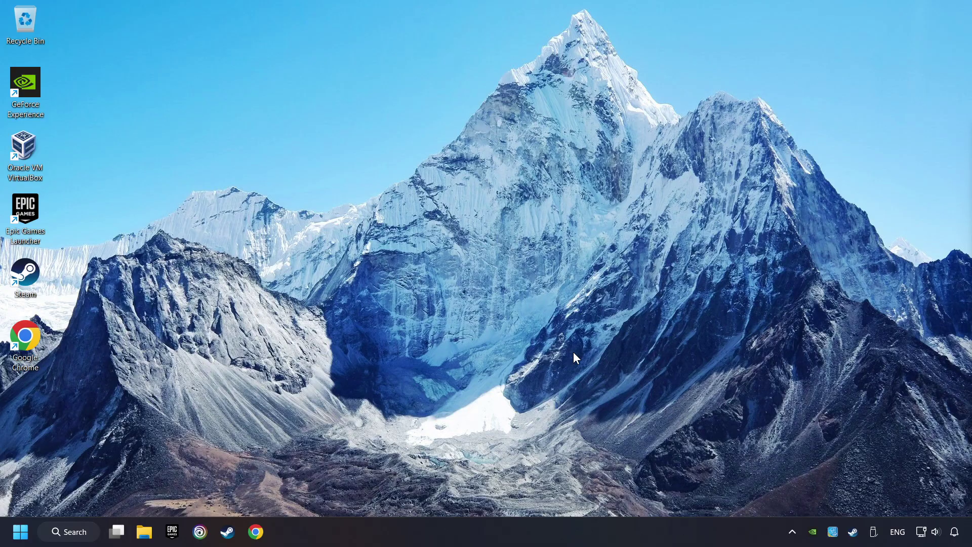
Launch Steam and go to the Controller page of its Settings.
click(227, 532)
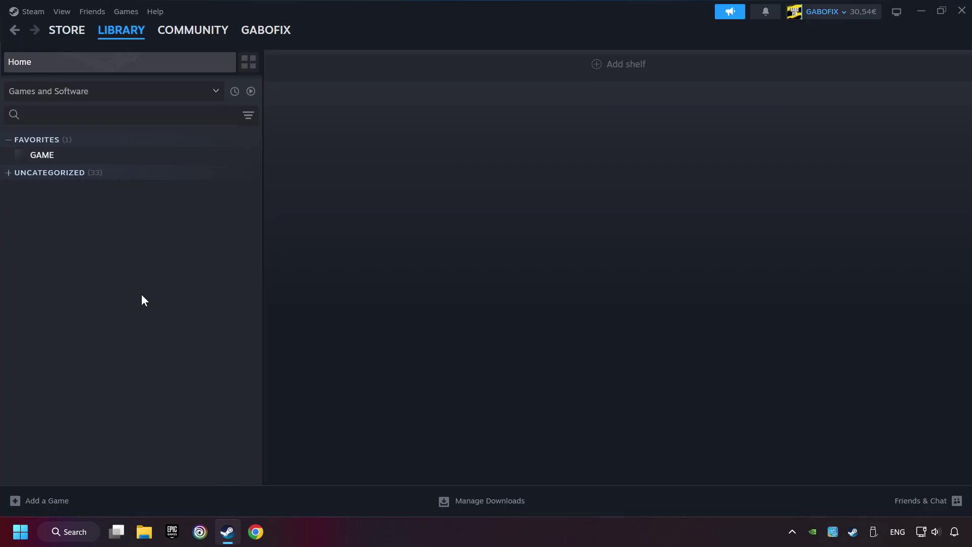
click(37, 14)
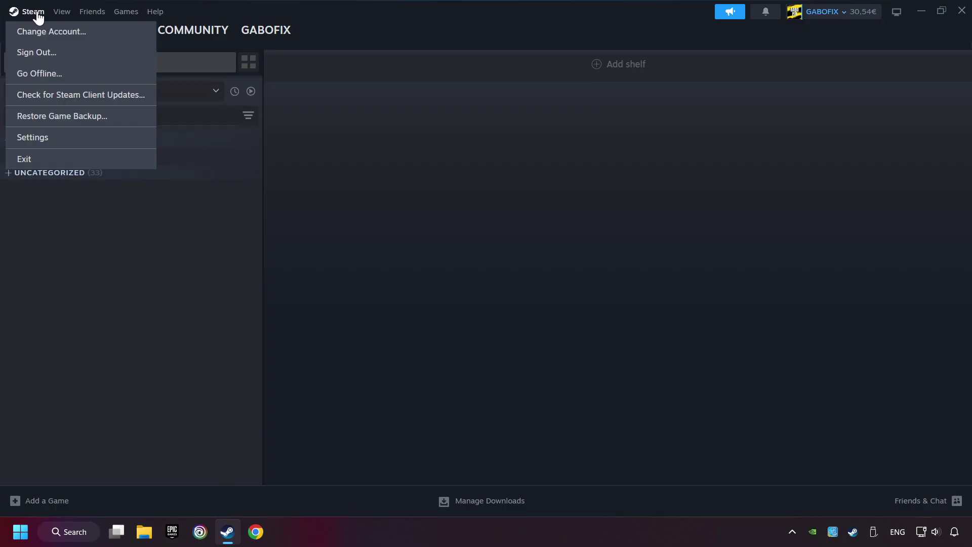
click(102, 142)
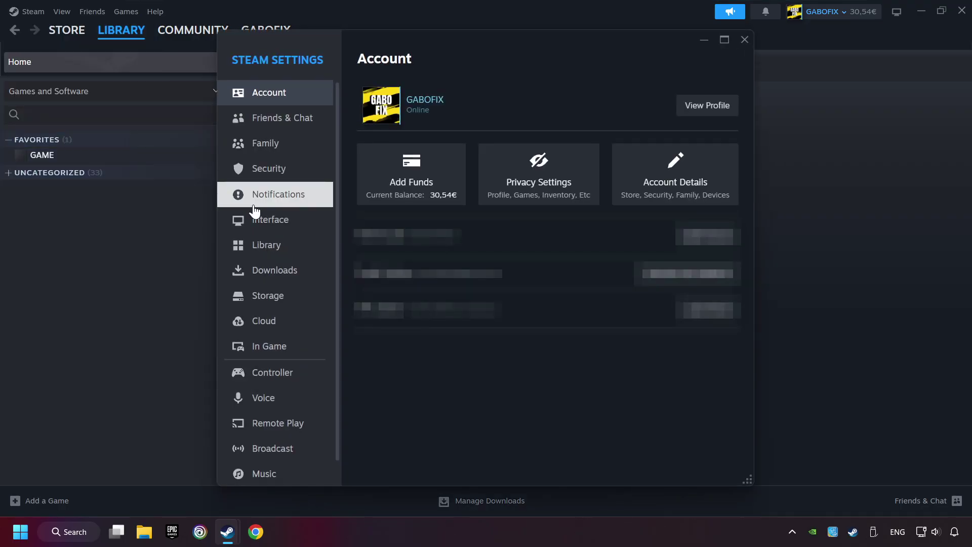
scroll(263, 263, down, 1)
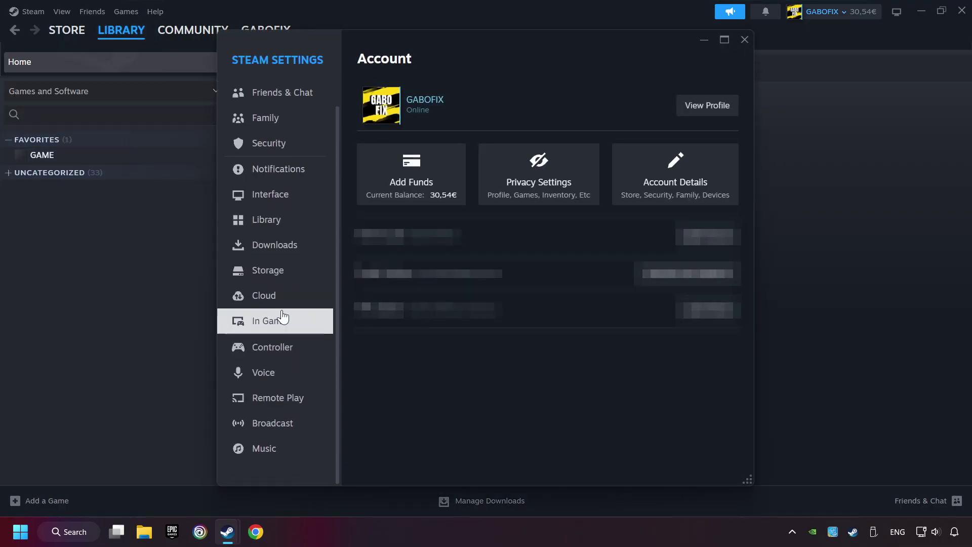
click(322, 352)
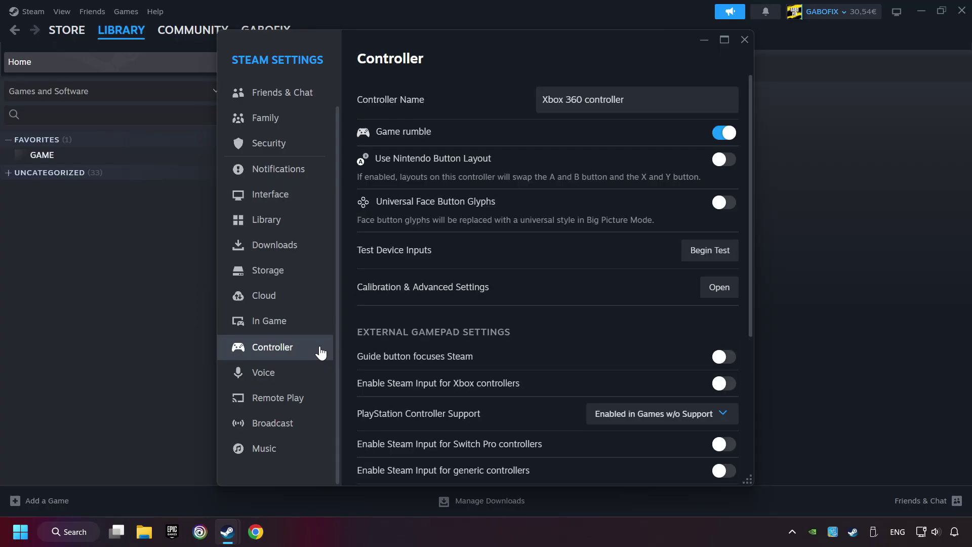
Enable Steam Input for Xbox, Switch Pro and generic controllers, leaving PlayStation support unchanged.
scroll(529, 300, down, 3)
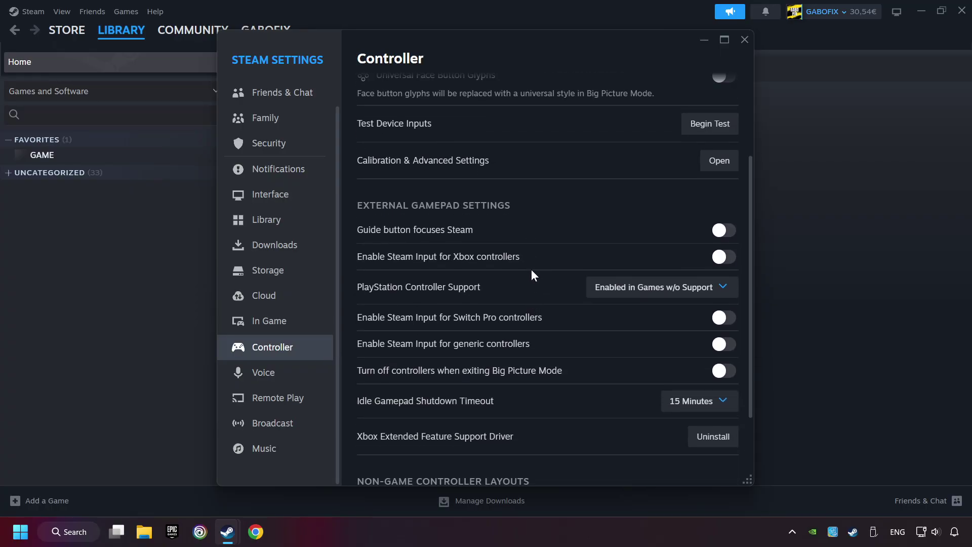
click(725, 258)
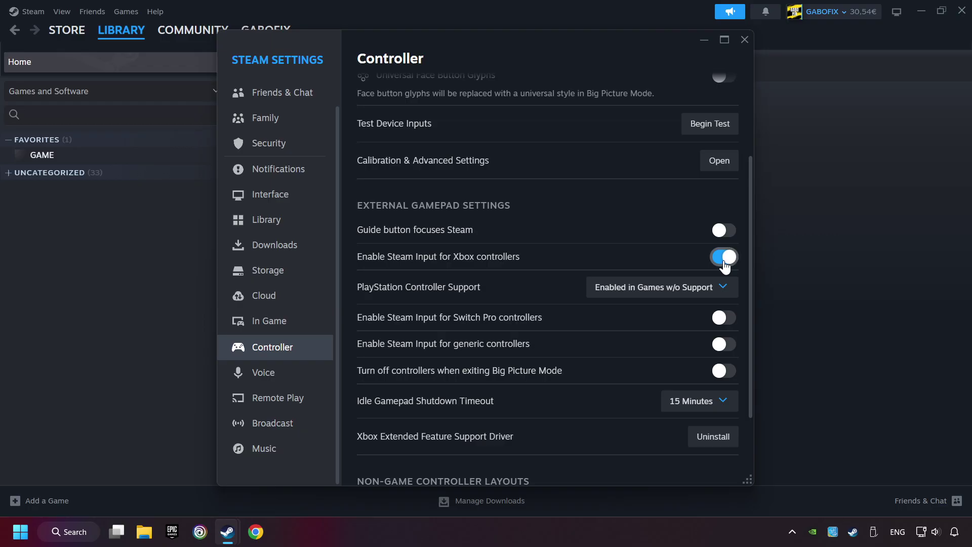
click(701, 287)
click(678, 341)
click(724, 317)
click(722, 345)
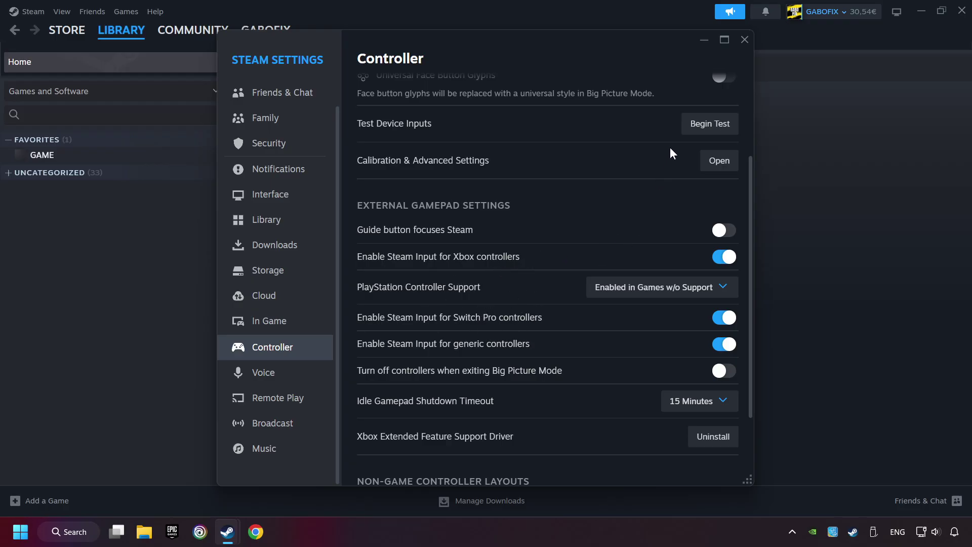
click(745, 40)
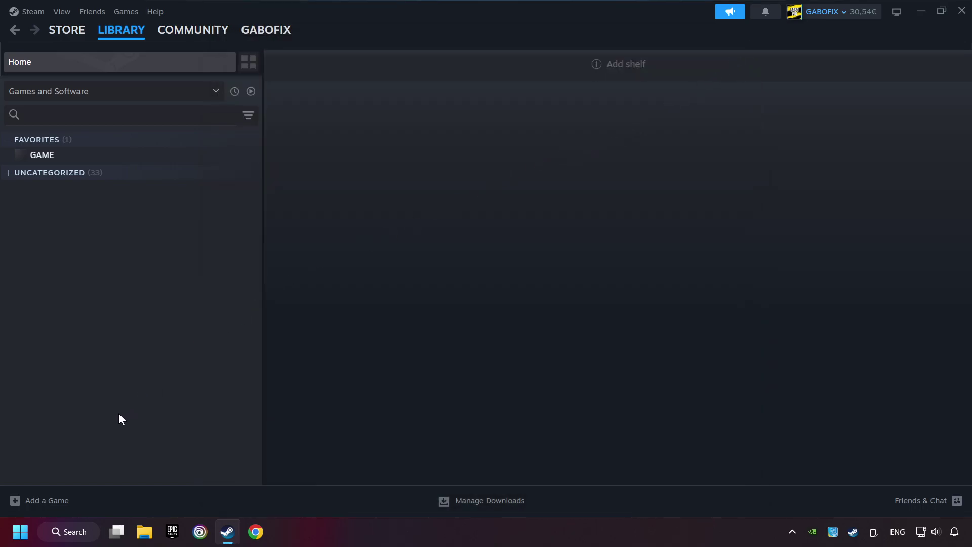
click(46, 503)
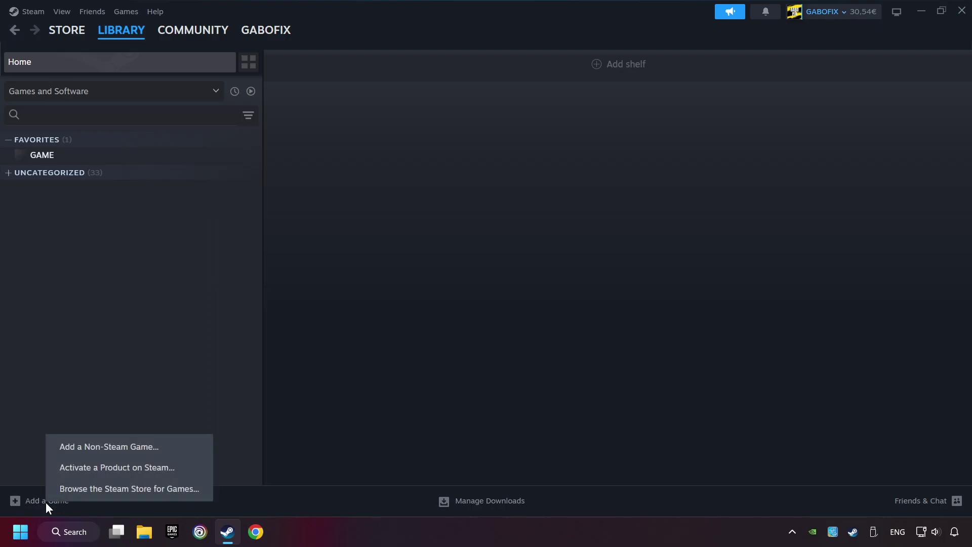
click(172, 448)
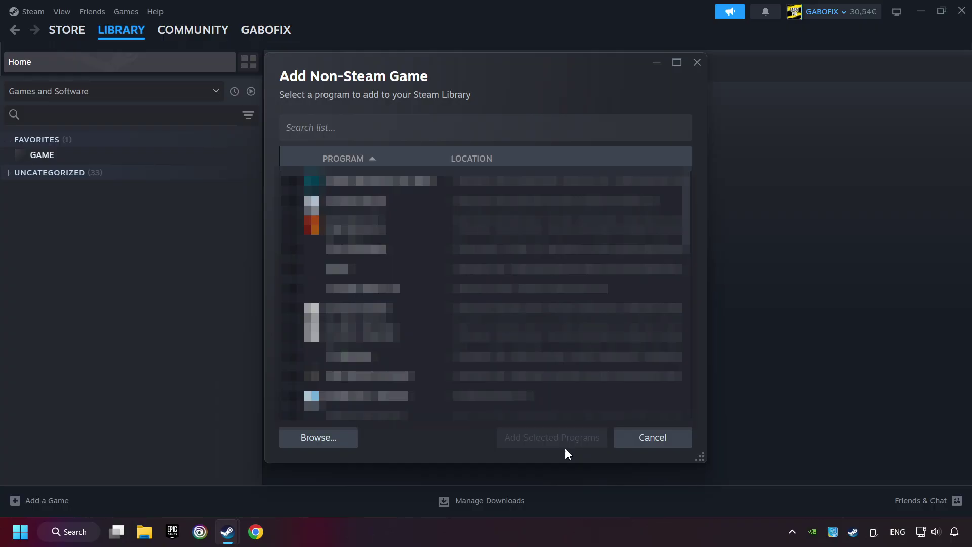
click(629, 444)
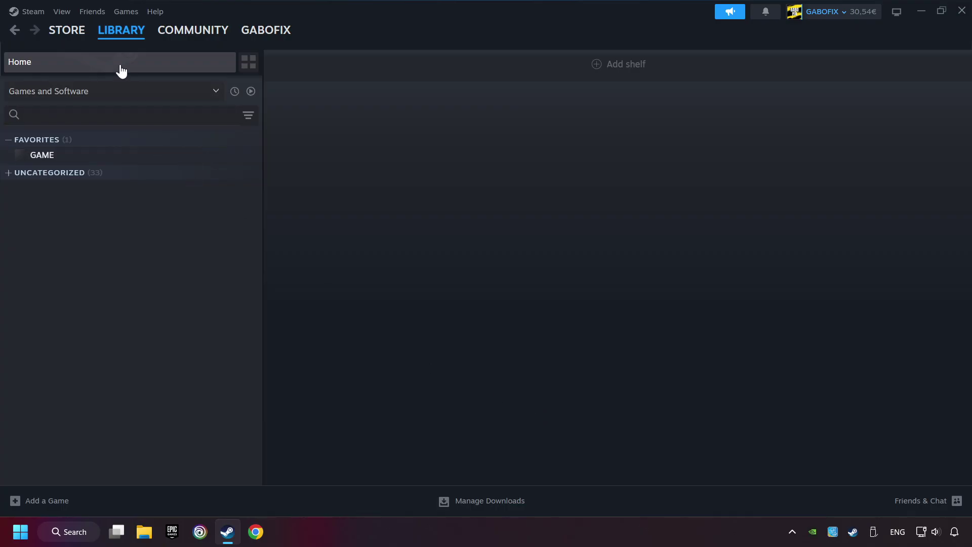
Open GAME's library page from the Favorites list in the Library sidebar.
mouse_move(118, 39)
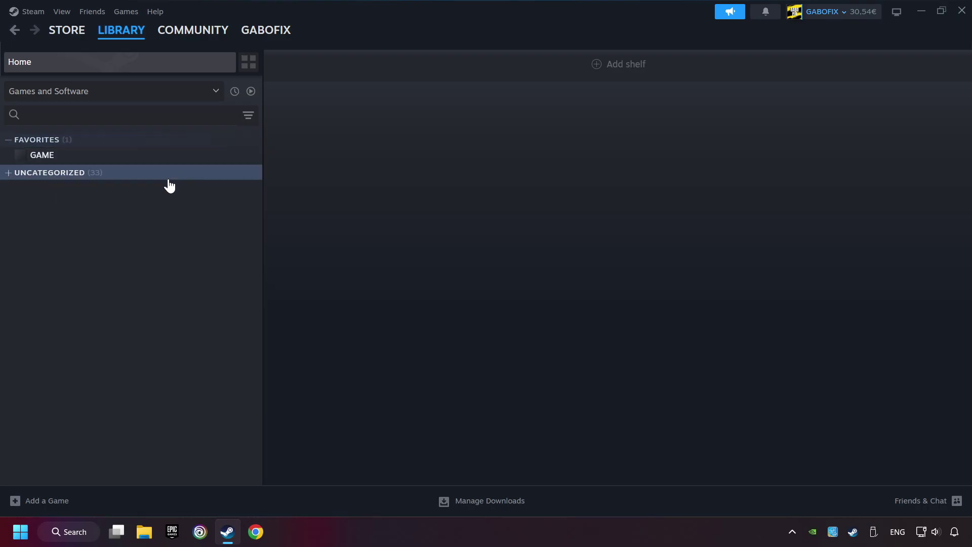
click(111, 163)
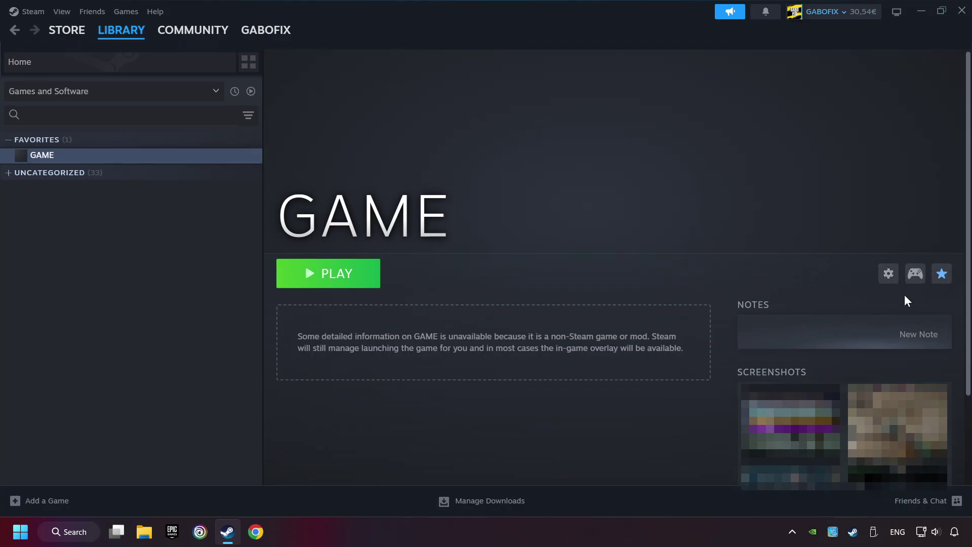
Open GAME's controller settings, browse layouts and preview the Gamepad template.
click(914, 276)
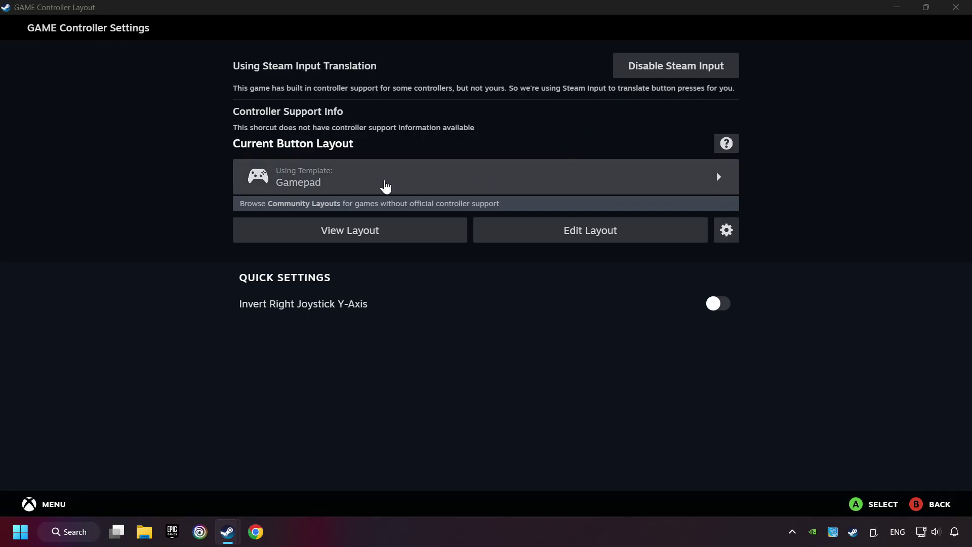
click(383, 186)
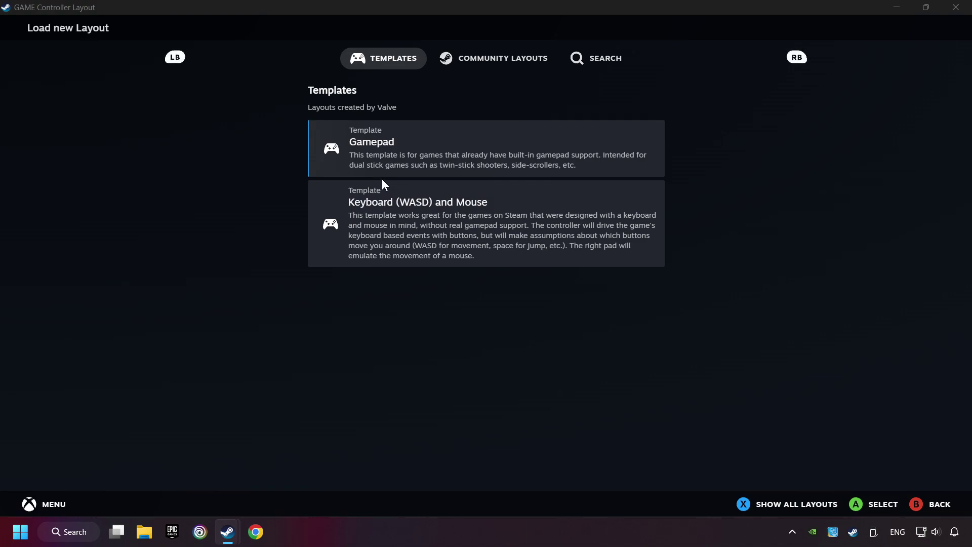
click(426, 145)
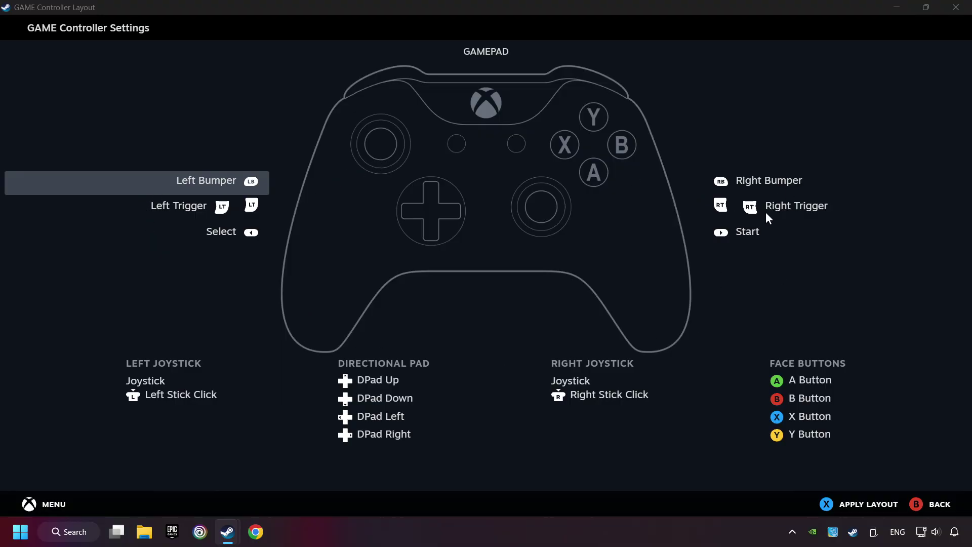
Review the Gamepad template's button, DPad, trigger and joystick mappings.
click(757, 181)
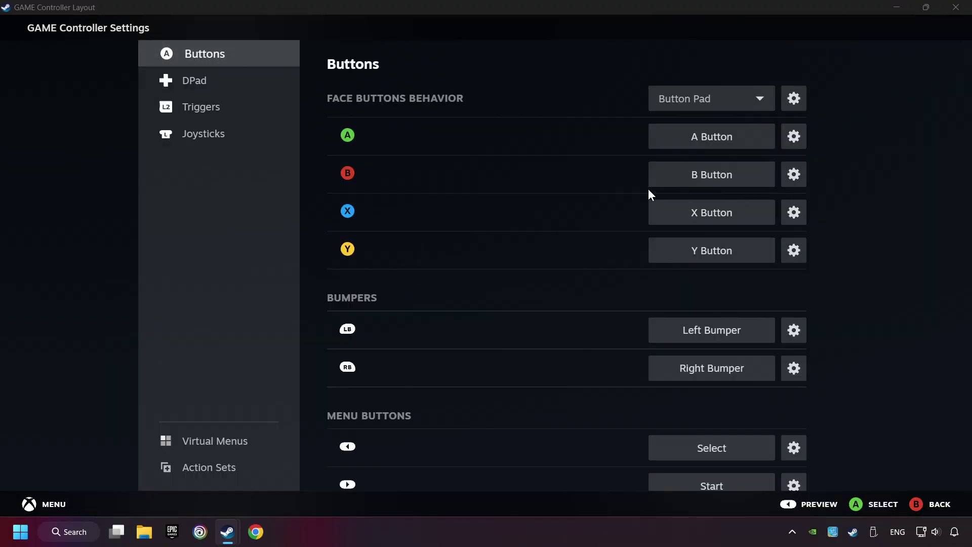
scroll(554, 200, down, 1)
scroll(555, 199, up, 1)
click(194, 85)
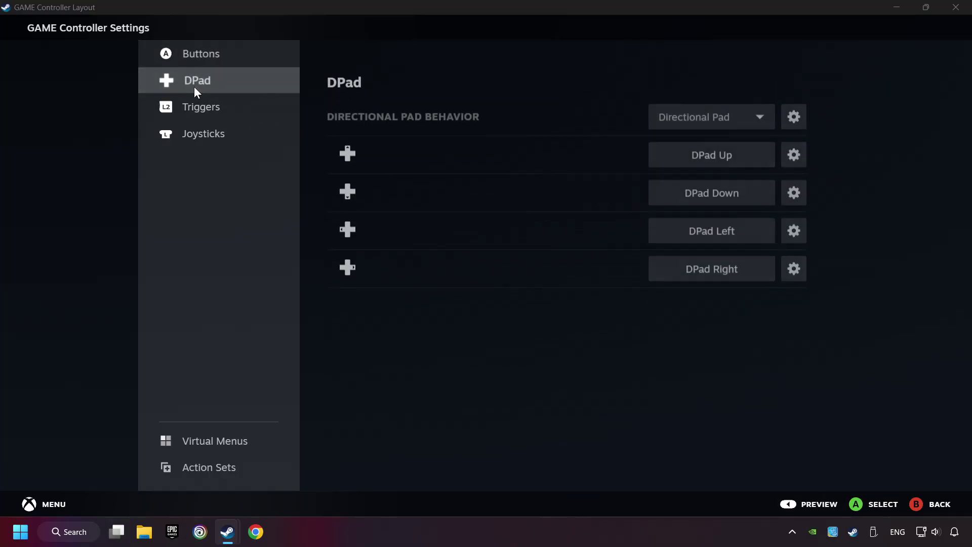
click(219, 107)
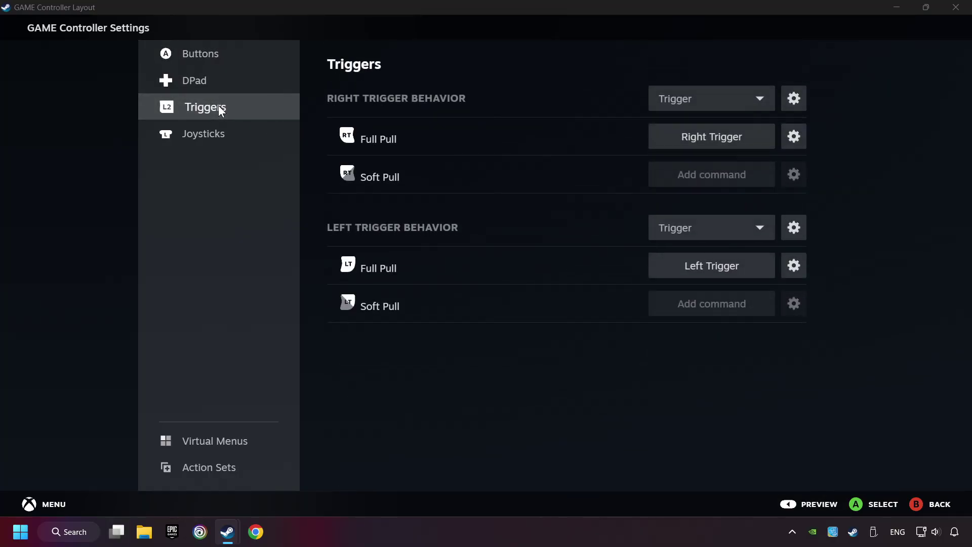
click(223, 131)
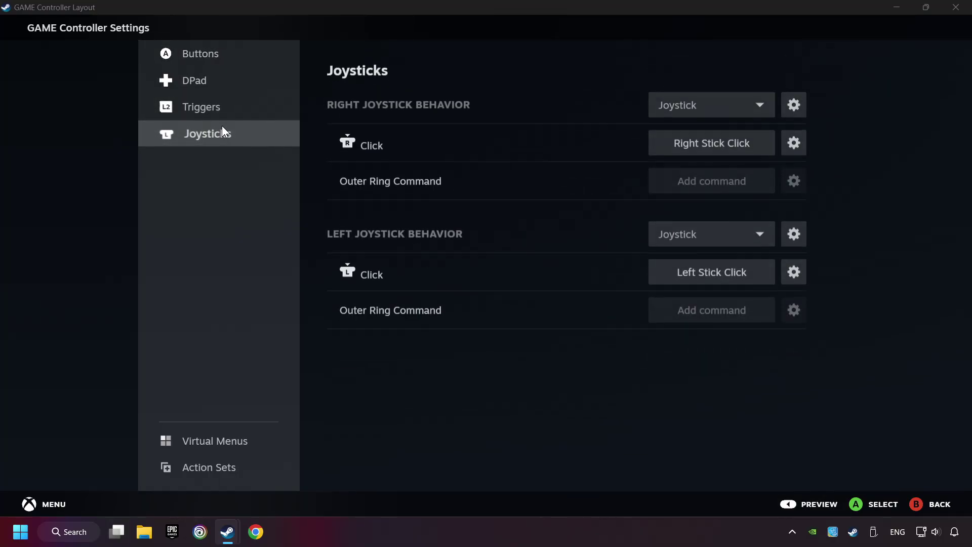
click(289, 65)
scroll(517, 271, down, 1)
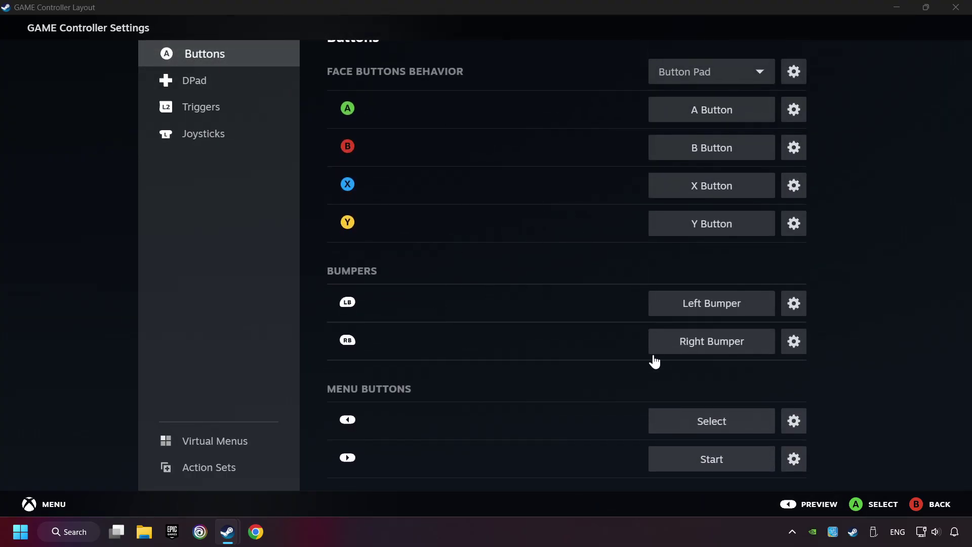
Preview the full Gamepad layout and apply it to GAME.
click(810, 504)
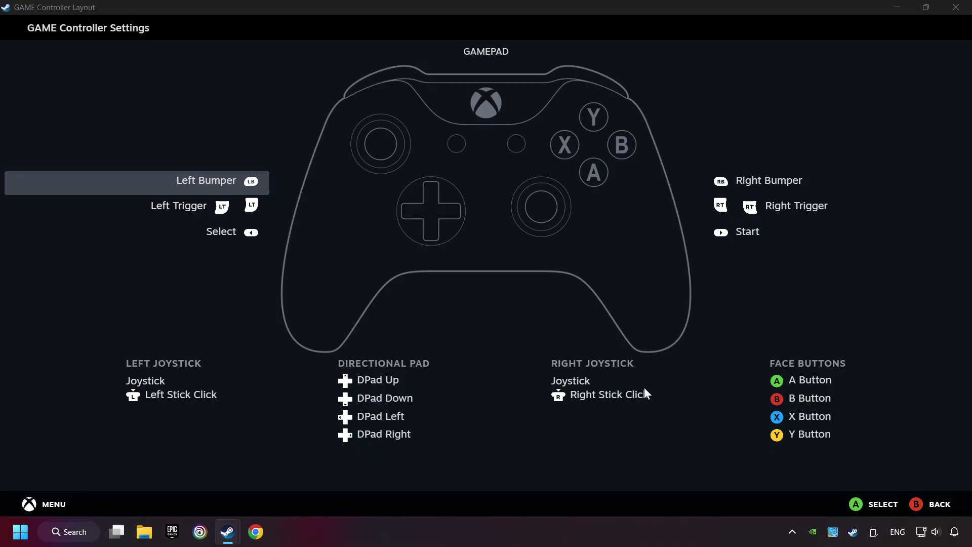
click(927, 504)
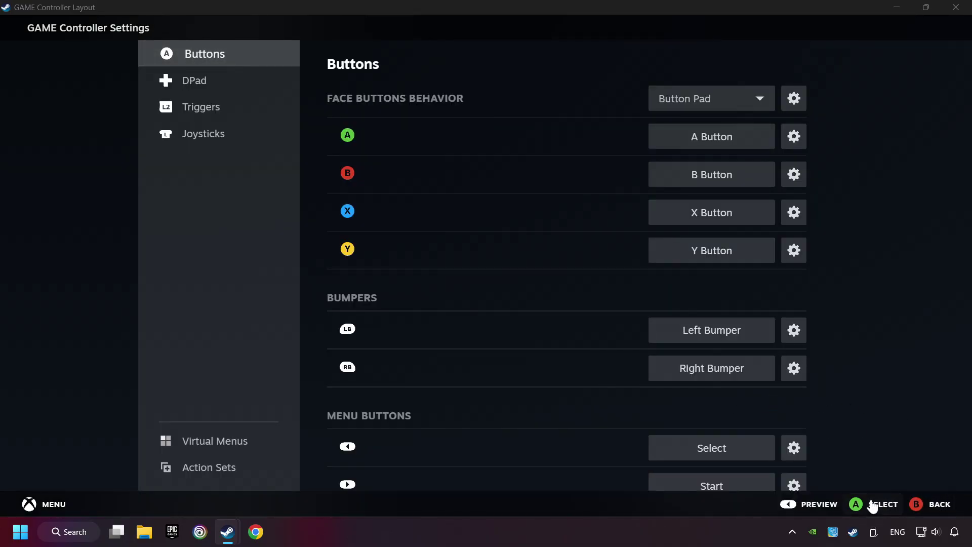
click(809, 507)
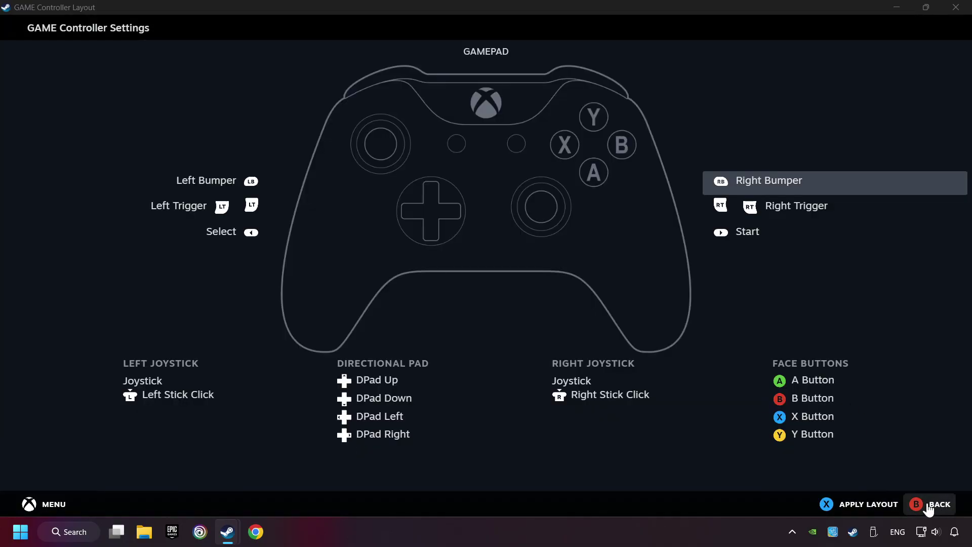
click(854, 506)
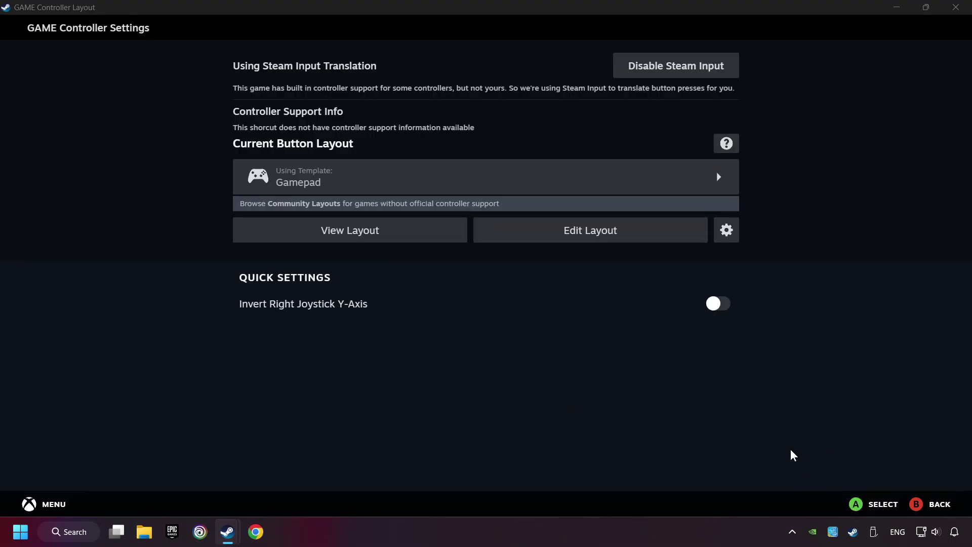
Leave GAME's Controller Settings via Back to return to its library page.
click(931, 504)
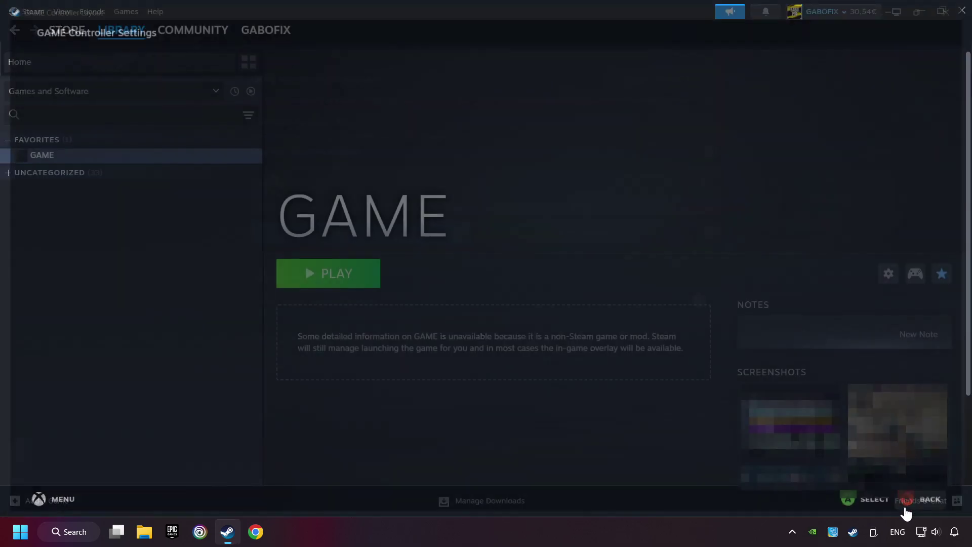